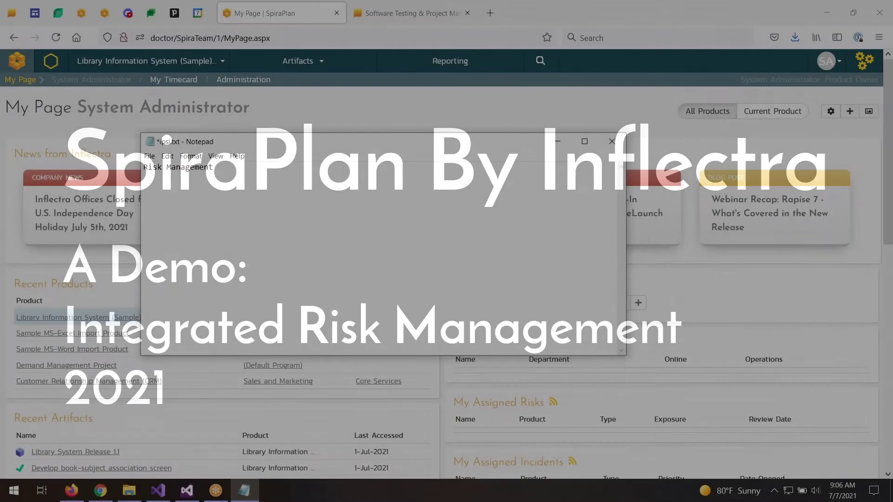
- Save the Risk Management note in the text file ipsl.txt
{"action": "key", "text": "ctrl+s"}
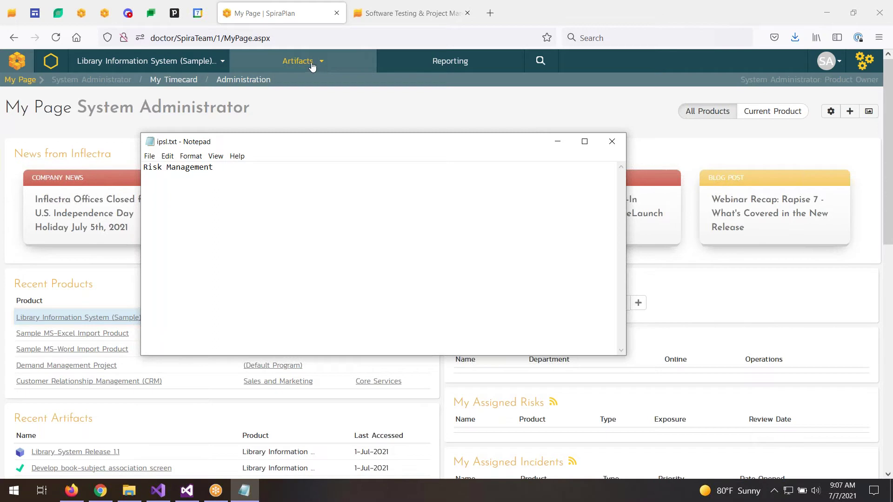
- Switch to SpiraPlan and review the workspace hierarchy and the available artifact types
{"action": "left_click", "coordinate": [225, 61]}
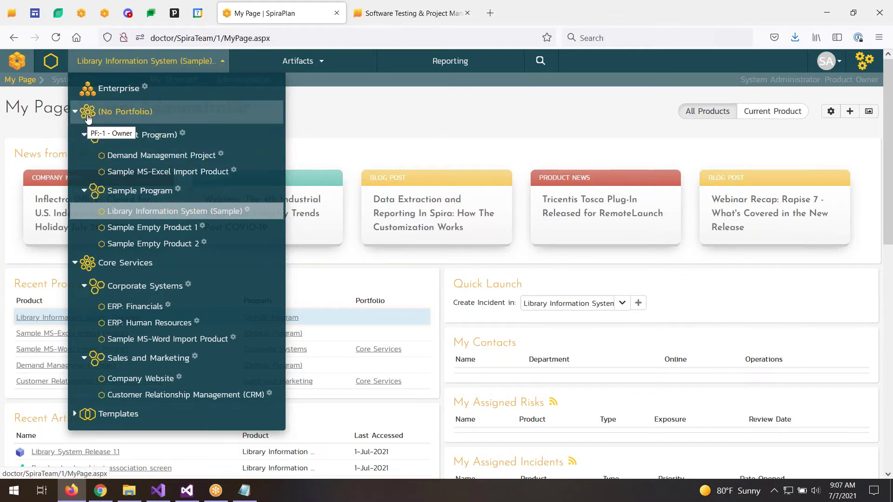
{"action": "left_click", "coordinate": [324, 62]}
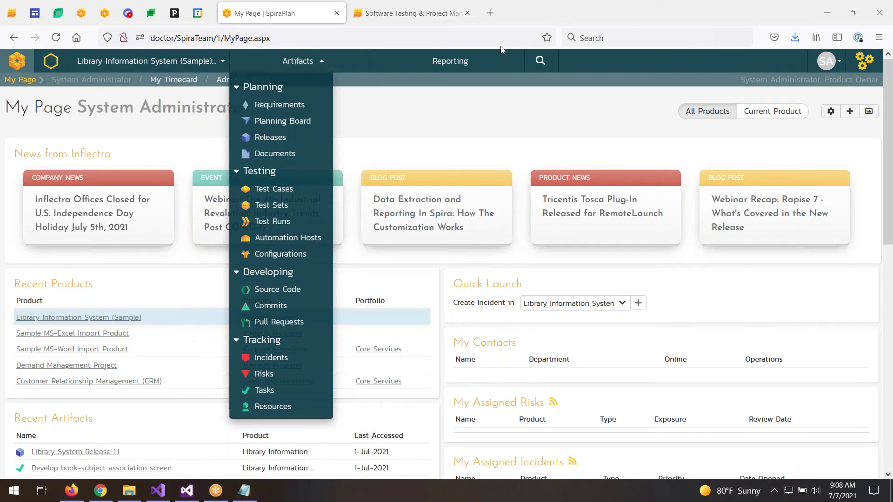
- Open the General dashboard of the Library Information System (Sample) product and display all releases
{"action": "left_click", "coordinate": [146, 61]}
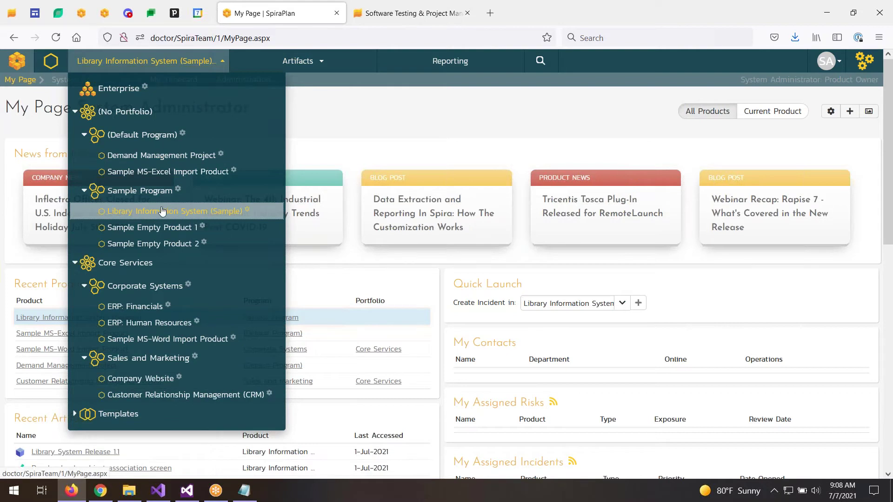
{"action": "left_click", "coordinate": [53, 63]}
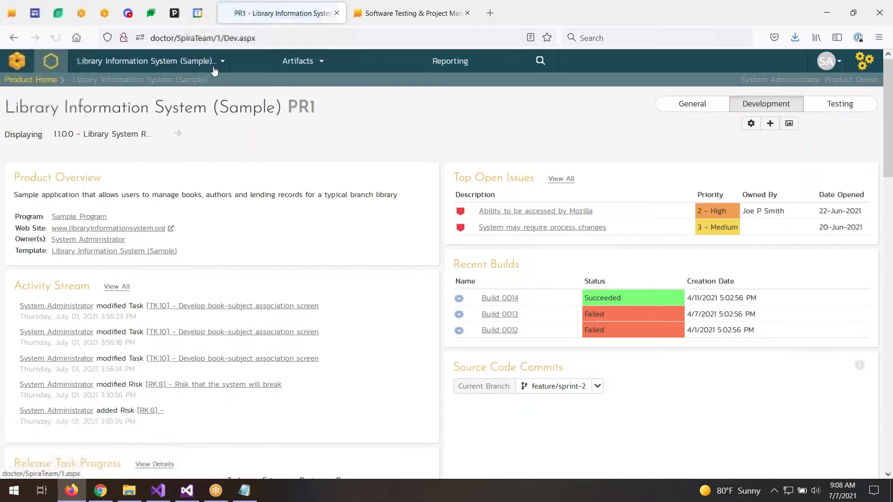
{"action": "left_click", "coordinate": [682, 107]}
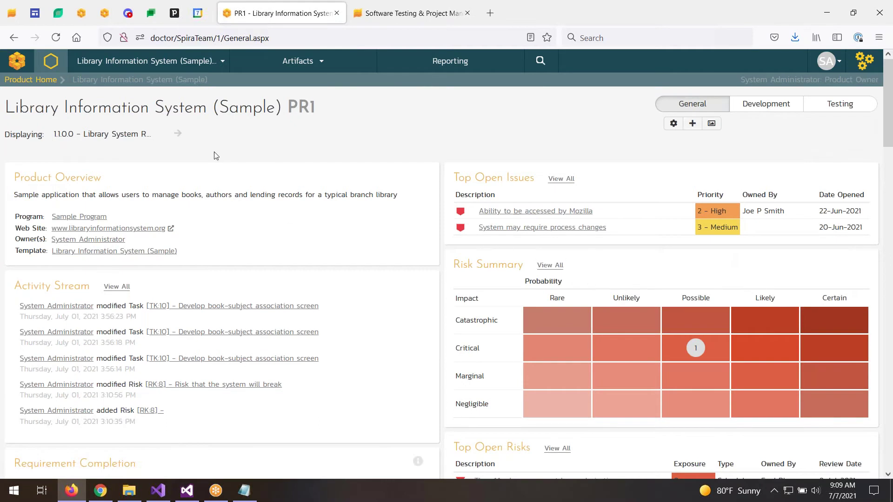
{"action": "left_click", "coordinate": [158, 136]}
{"action": "left_click", "coordinate": [45, 150]}
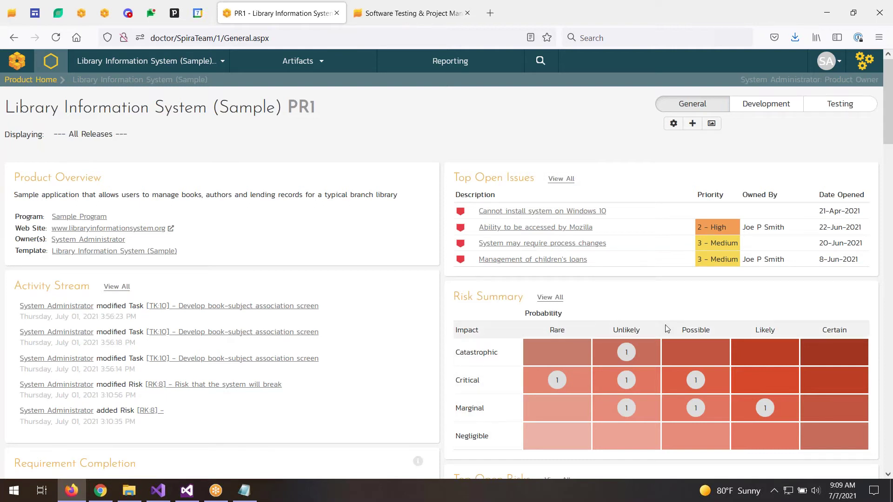
- List the Possible-probability, Critical-impact risk from the Risk Summary and inspect the Probability and Impact filter options
{"action": "scroll", "coordinate": [615, 341], "scroll_direction": "down", "scroll_amount": 2}
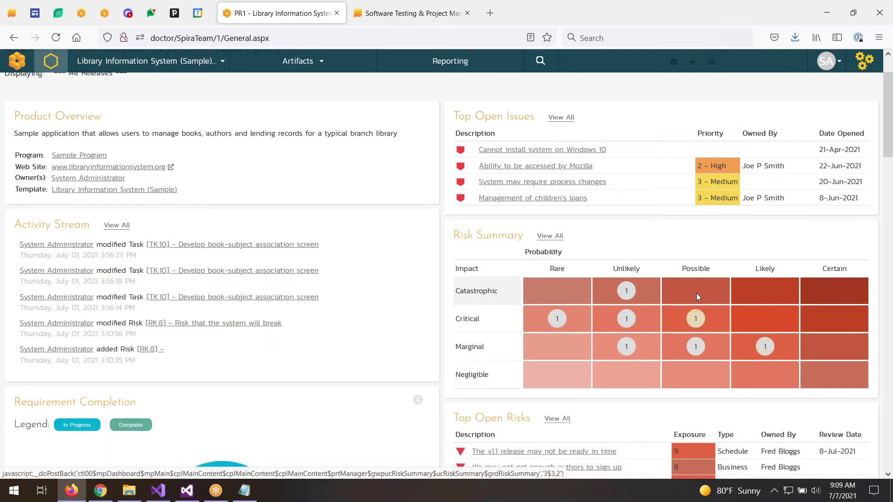
{"action": "left_click", "coordinate": [696, 320]}
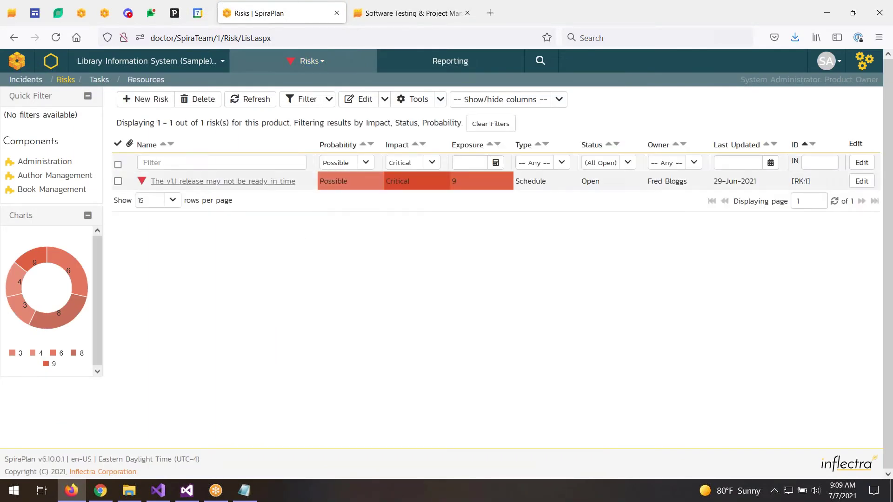
{"action": "left_click", "coordinate": [365, 162]}
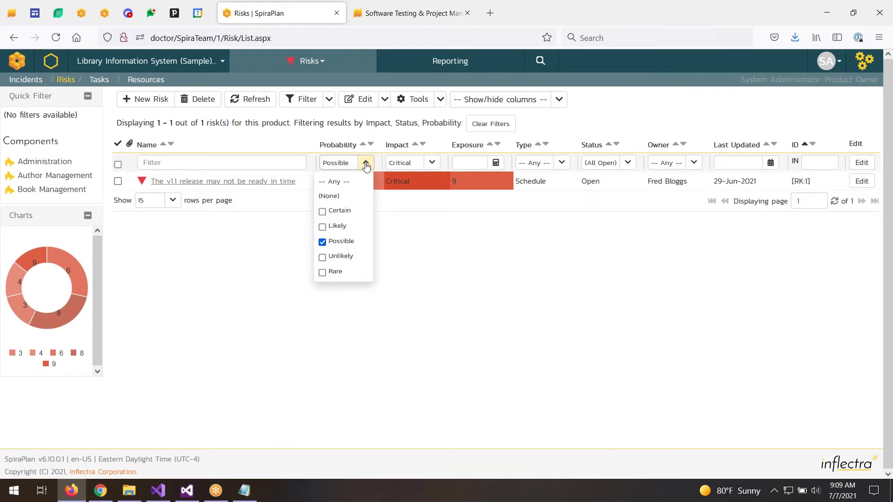
{"action": "left_click", "coordinate": [432, 163]}
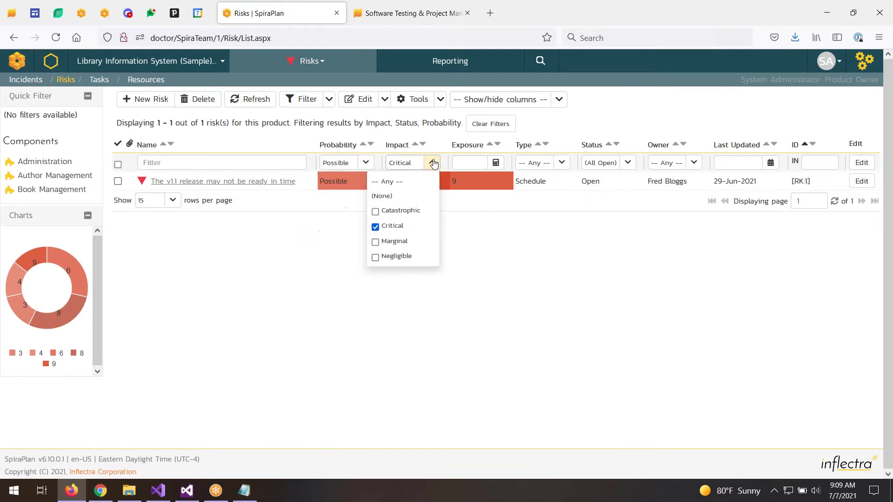
{"action": "left_click", "coordinate": [255, 276]}
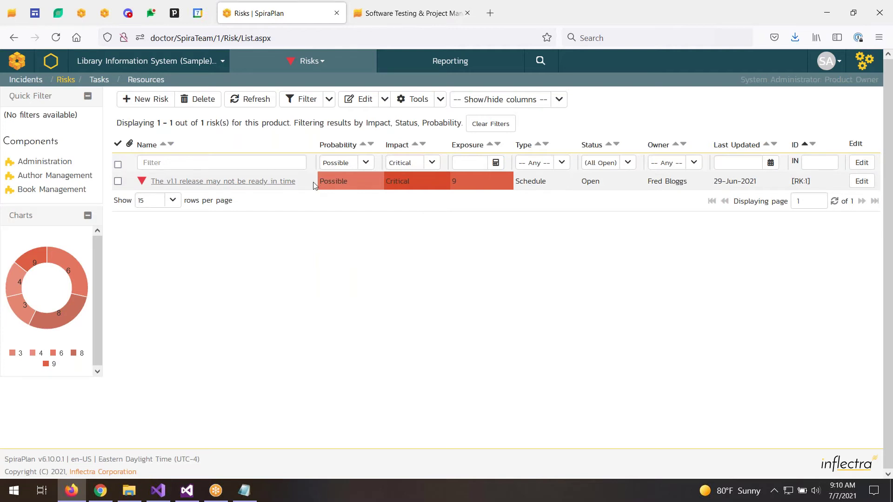
- Return to the product dashboard and list the Rare-probability, Critical-impact risk from the Risk Summary
{"action": "key", "text": "F5"}
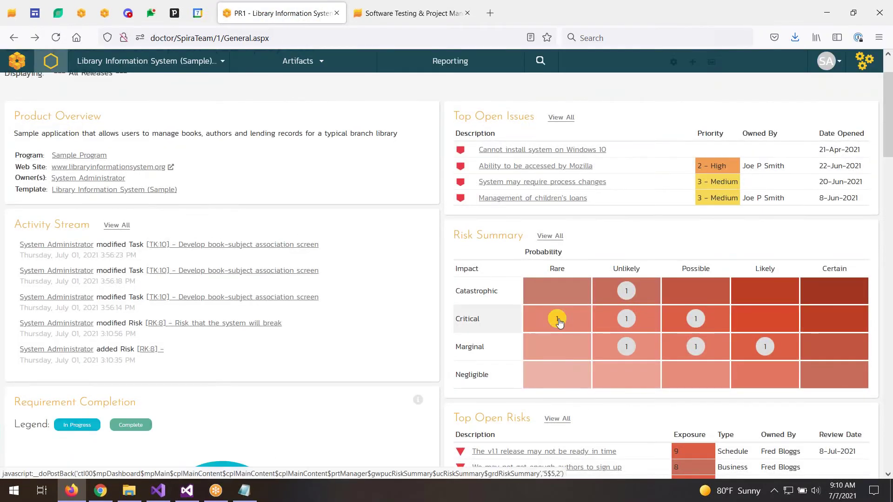
{"action": "left_click", "coordinate": [557, 320]}
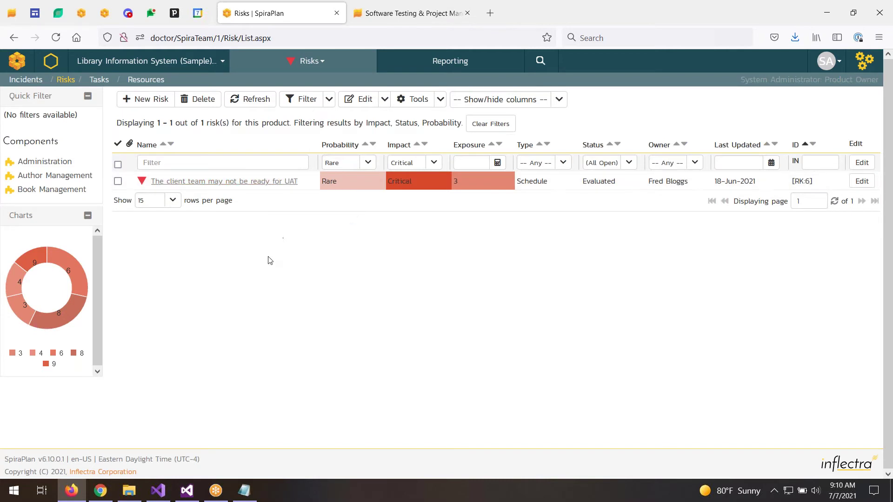
- Return to the product dashboard and preview the open risk "The v1.1 release may not be ready in time"
{"action": "key", "text": "F5"}
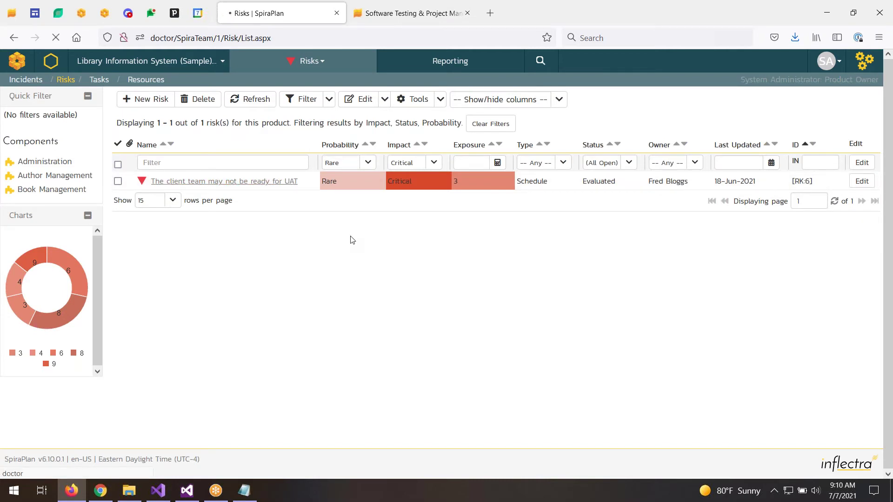
{"action": "scroll", "coordinate": [510, 291], "scroll_direction": "down", "scroll_amount": 5}
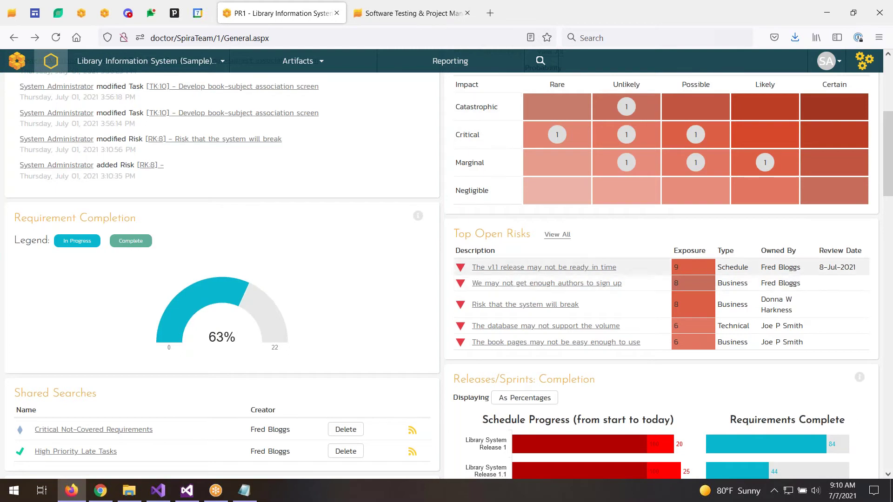
{"action": "mouse_move", "coordinate": [594, 269]}
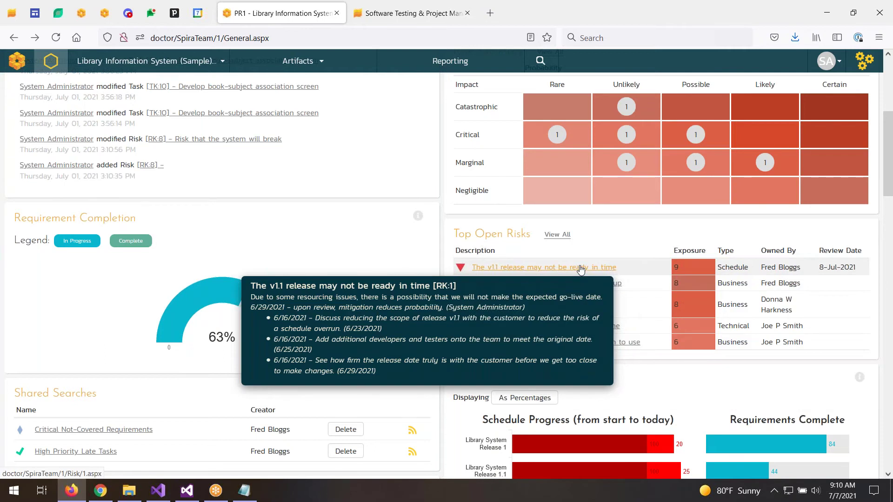
- Open the Sample Program dashboard and review its product completion and top open risks
{"action": "scroll", "coordinate": [581, 269], "scroll_direction": "up", "scroll_amount": 5}
{"action": "left_click", "coordinate": [145, 61]}
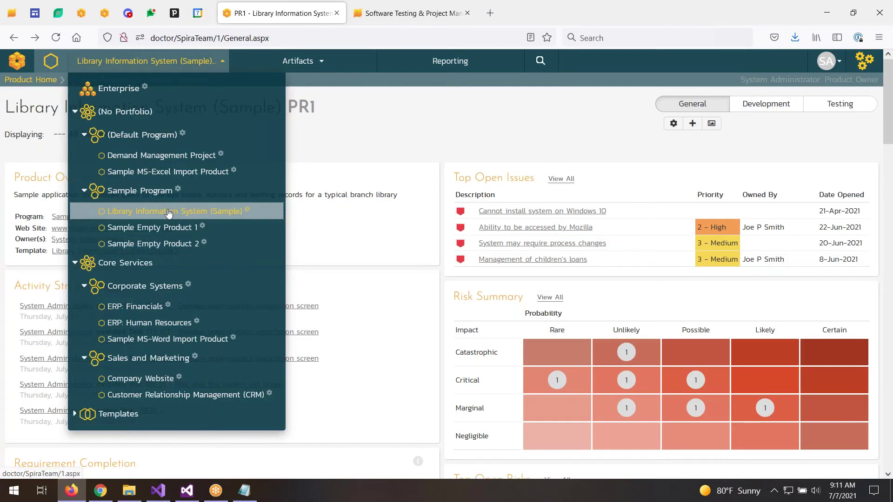
{"action": "left_click", "coordinate": [119, 189]}
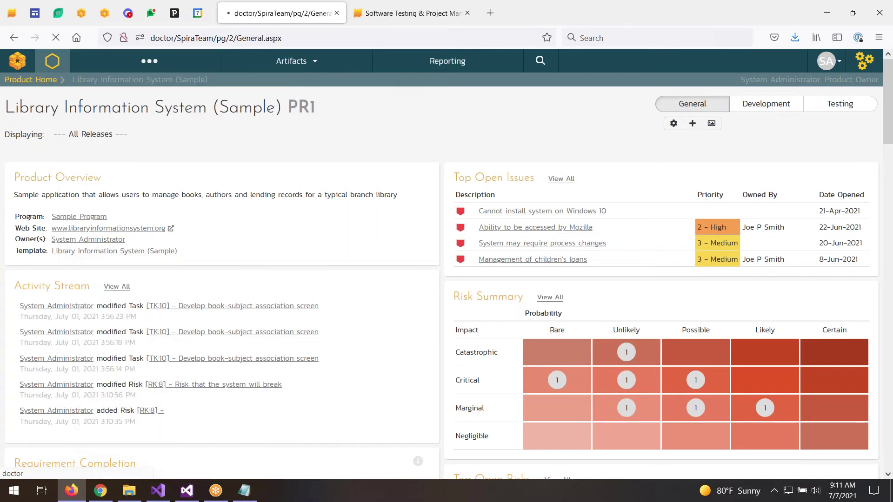
{"action": "scroll", "coordinate": [749, 206], "scroll_direction": "down", "scroll_amount": 3}
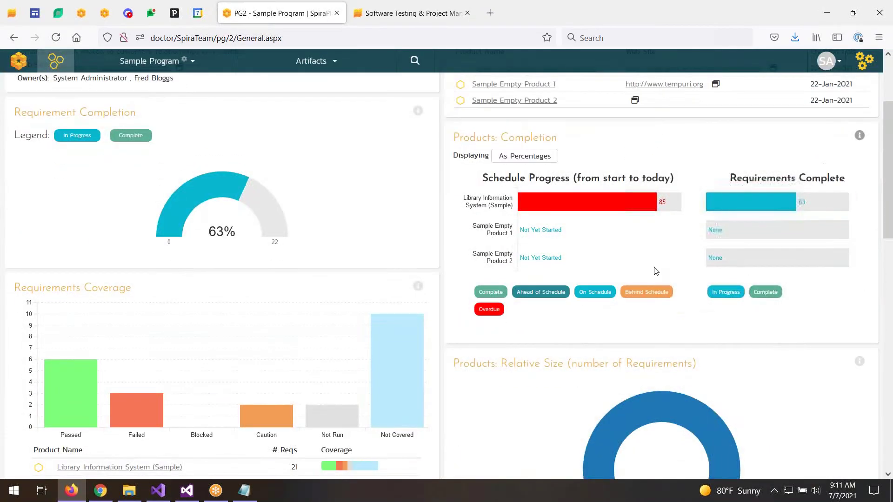
{"action": "scroll", "coordinate": [655, 273], "scroll_direction": "up", "scroll_amount": 3}
{"action": "scroll", "coordinate": [656, 279], "scroll_direction": "down", "scroll_amount": 10}
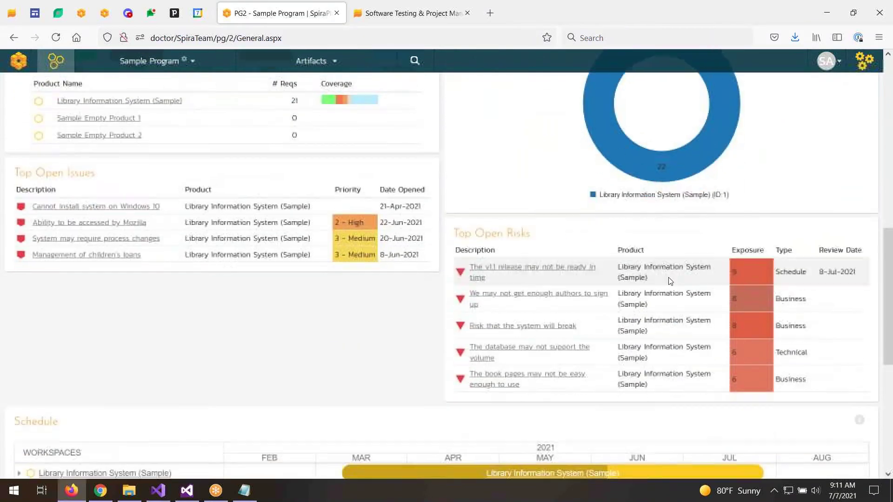
- Open the Enterprise dashboard and examine its top open risks and the portfolios' schedule progress and requirements completion
{"action": "scroll", "coordinate": [427, 254], "scroll_direction": "up", "scroll_amount": 7}
{"action": "scroll", "coordinate": [426, 254], "scroll_direction": "up", "scroll_amount": 3}
{"action": "left_click", "coordinate": [149, 61]}
{"action": "left_click", "coordinate": [124, 88]}
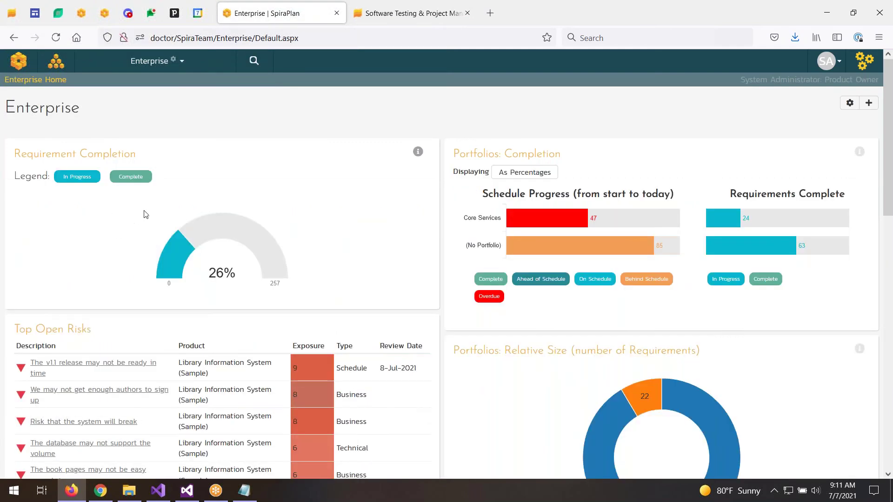
{"action": "scroll", "coordinate": [146, 214], "scroll_direction": "down", "scroll_amount": 3}
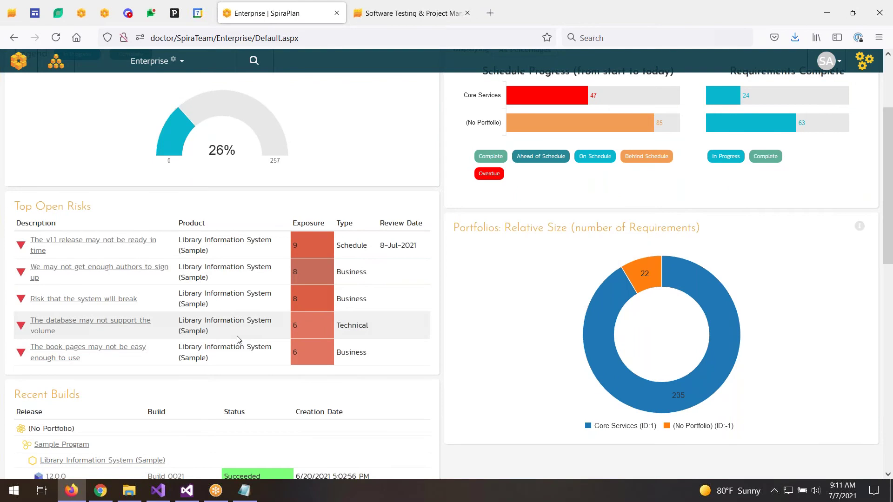
{"action": "scroll", "coordinate": [231, 300], "scroll_direction": "up", "scroll_amount": 3}
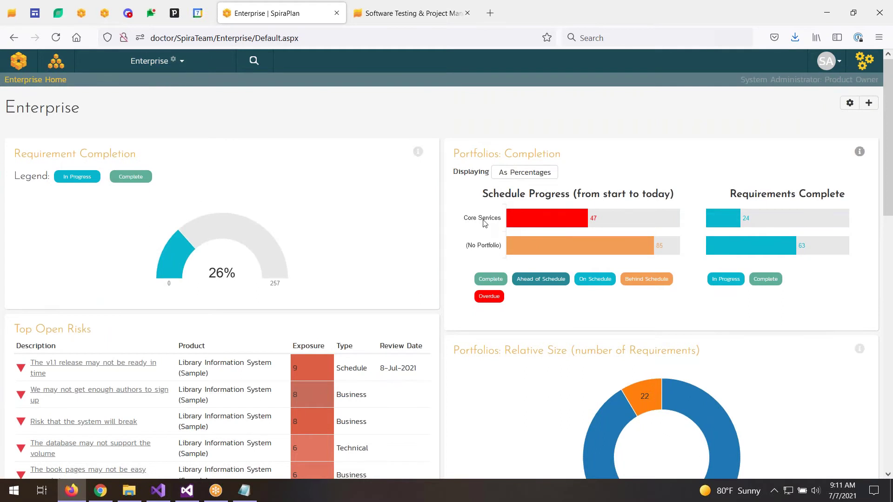
{"action": "mouse_move", "coordinate": [665, 240]}
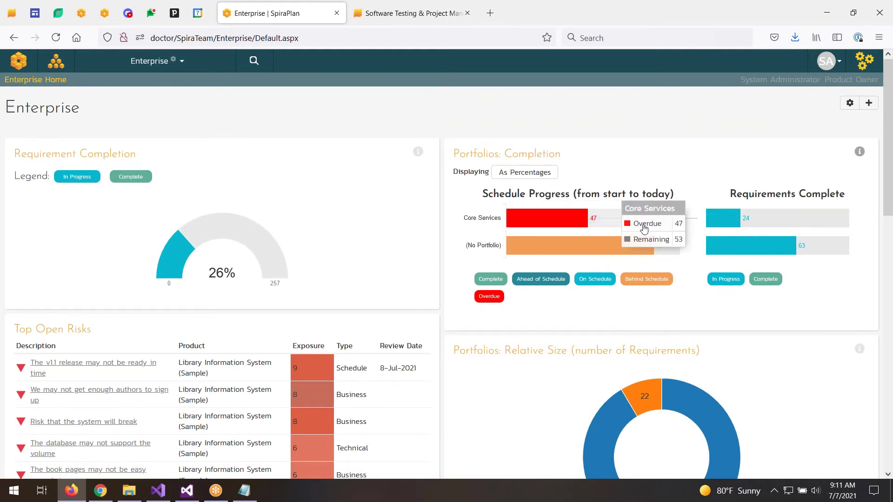
{"action": "mouse_move", "coordinate": [742, 219]}
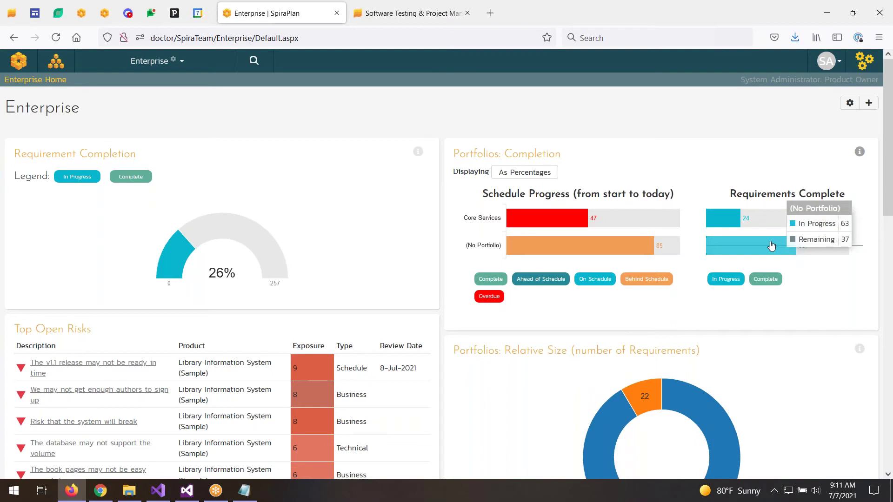
- Expand Core Services, Corporate Systems and ERP: Financials in the Enterprise schedule to show the product's releases
{"action": "scroll", "coordinate": [534, 213], "scroll_direction": "down", "scroll_amount": 3}
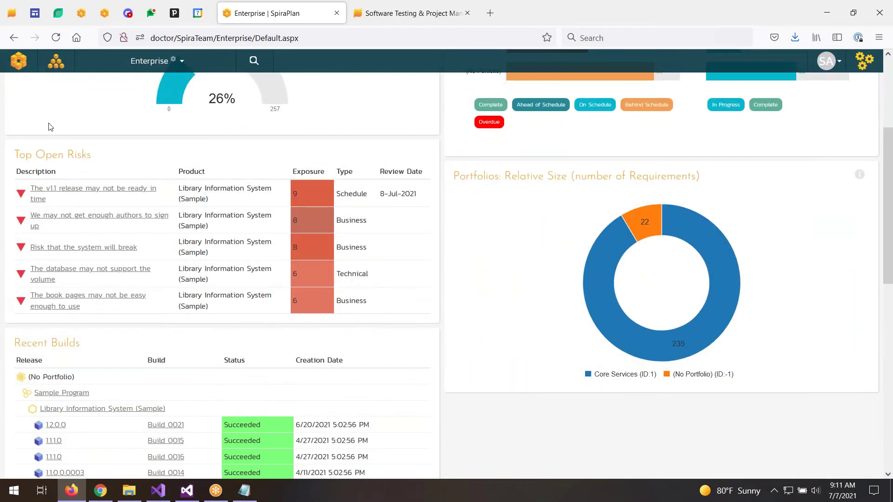
{"action": "scroll", "coordinate": [484, 292], "scroll_direction": "down", "scroll_amount": 7}
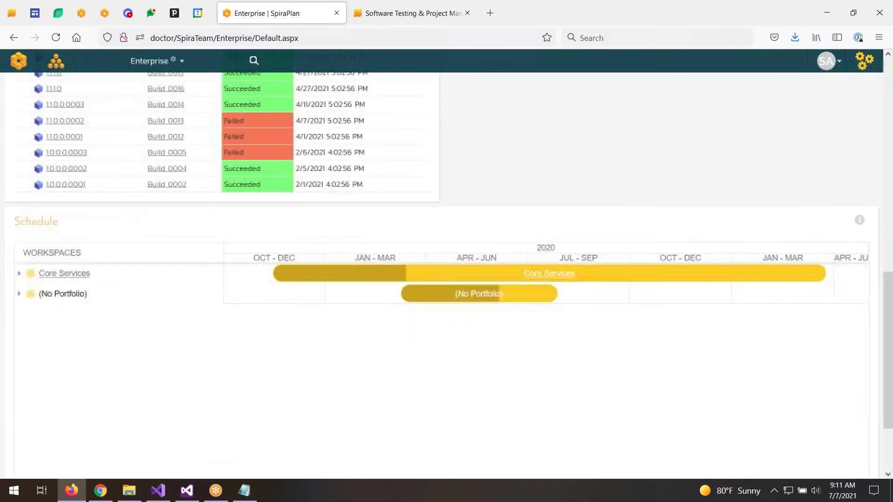
{"action": "left_click", "coordinate": [19, 273]}
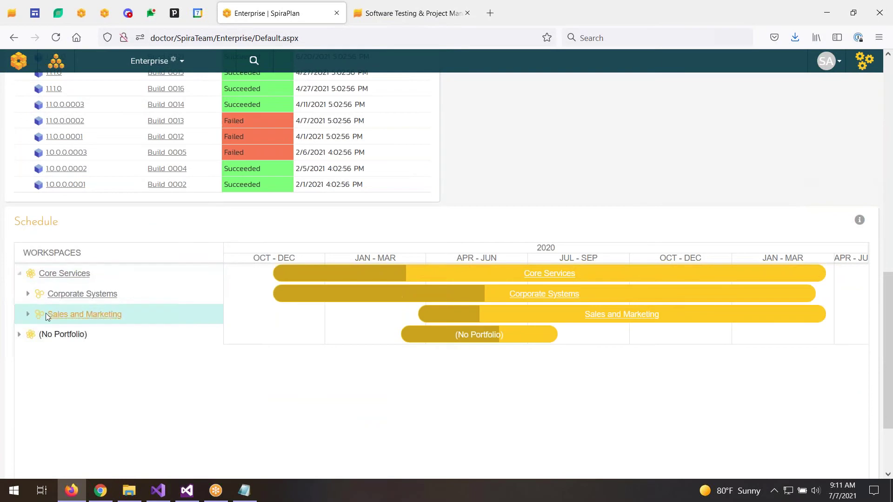
{"action": "left_click", "coordinate": [27, 295]}
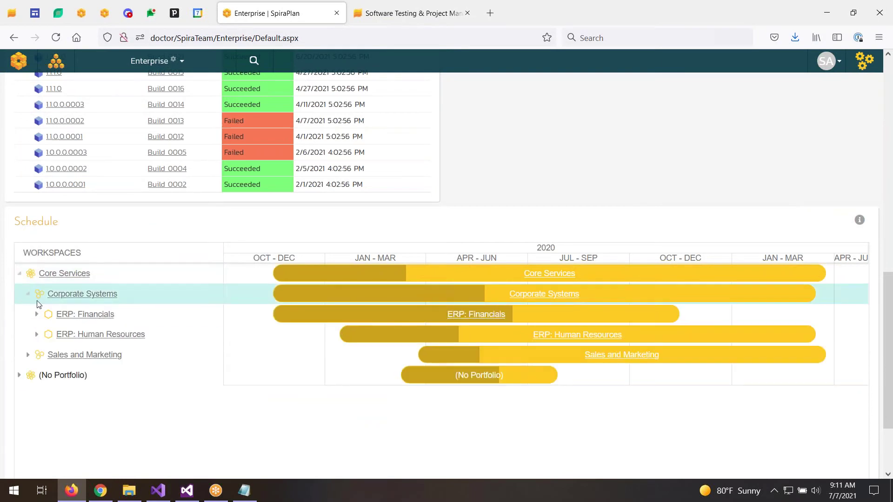
{"action": "left_click", "coordinate": [36, 315]}
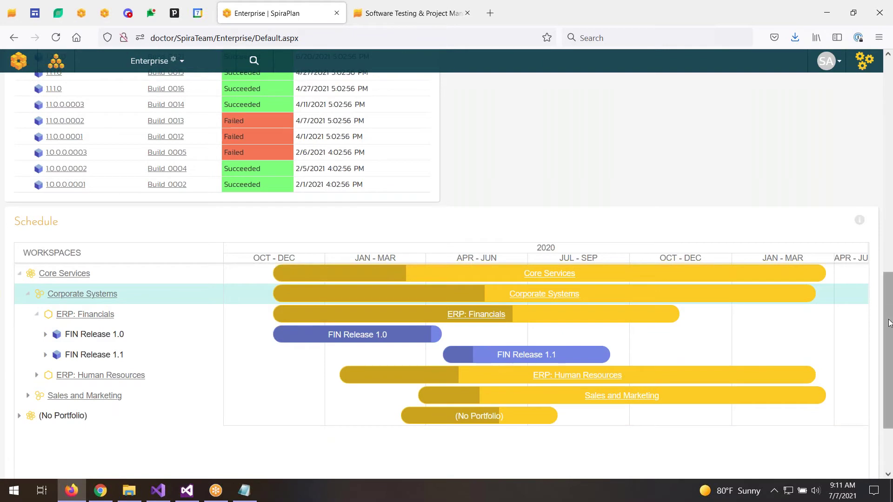
- Open the risk "The v1.1 release may not be ready in time" from the Enterprise dashboard and inspect its available types
{"action": "left_click_drag", "start_coordinate": [888, 323], "coordinate": [891, 106]}
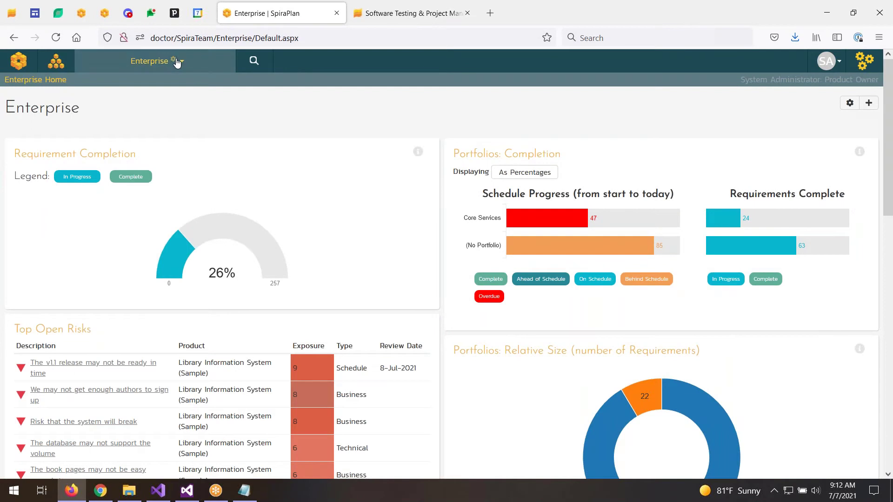
{"action": "left_click", "coordinate": [79, 367]}
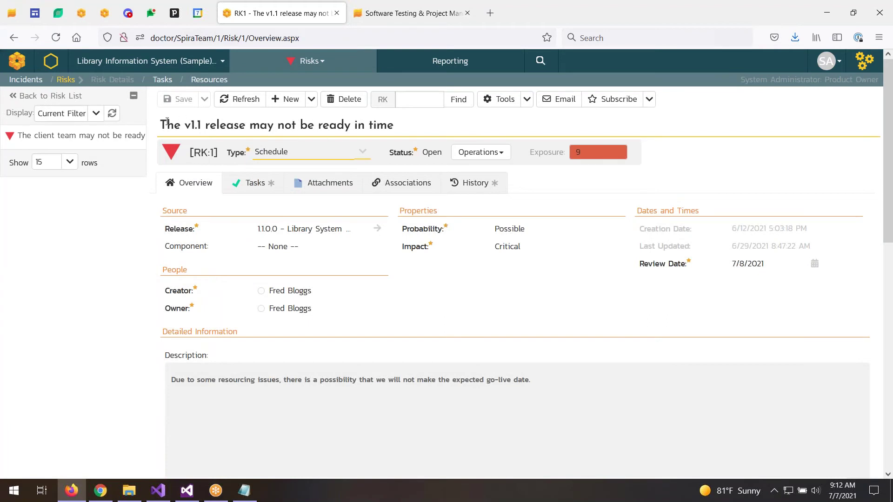
{"action": "left_click", "coordinate": [309, 149]}
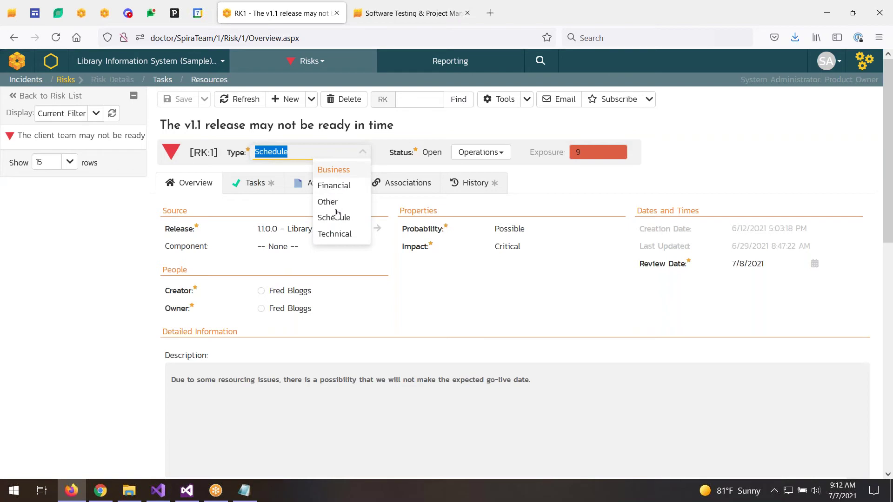
{"action": "left_click", "coordinate": [488, 152]}
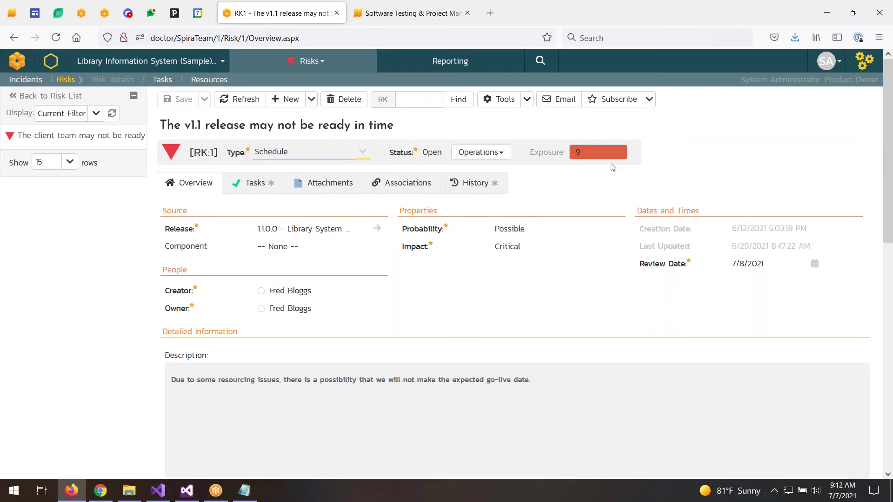
- Inspect the options available for the risk's Probability, Impact and Owner fields without changing them
{"action": "left_click", "coordinate": [522, 230]}
{"action": "left_click", "coordinate": [614, 228]}
{"action": "left_click", "coordinate": [557, 245]}
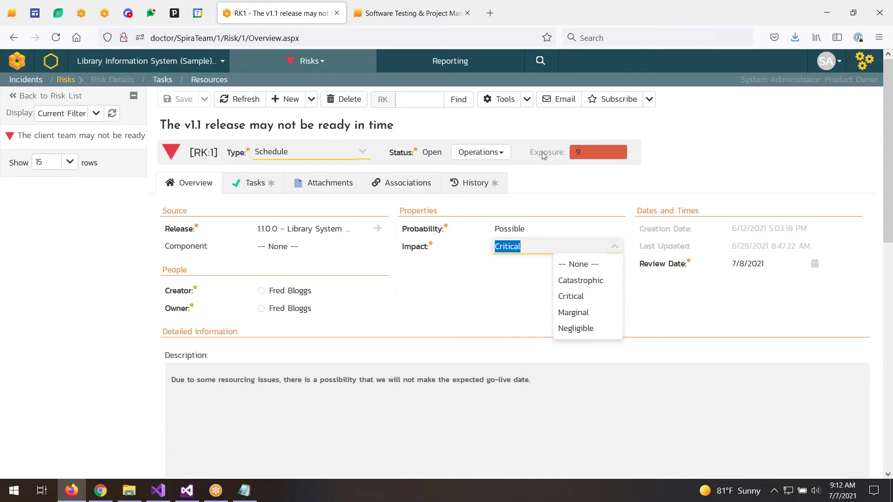
{"action": "left_click", "coordinate": [302, 308]}
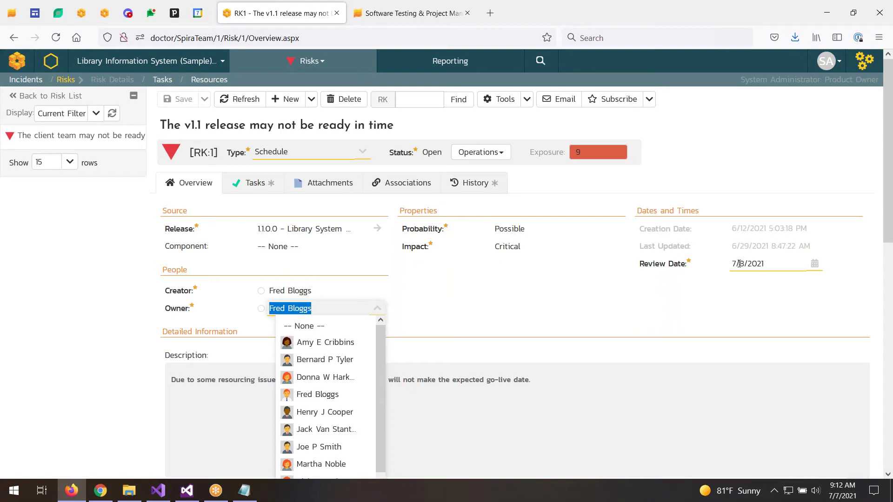
{"action": "left_click", "coordinate": [489, 263]}
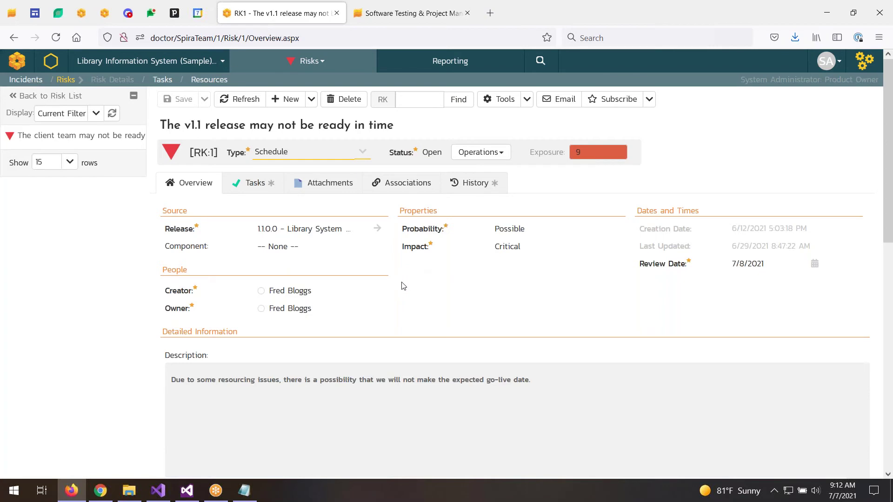
- Open the risk's description for editing and inspect the table insertion options, leaving without inserting a table
{"action": "scroll", "coordinate": [403, 285], "scroll_direction": "down", "scroll_amount": 5}
{"action": "scroll", "coordinate": [403, 285], "scroll_direction": "up", "scroll_amount": 3}
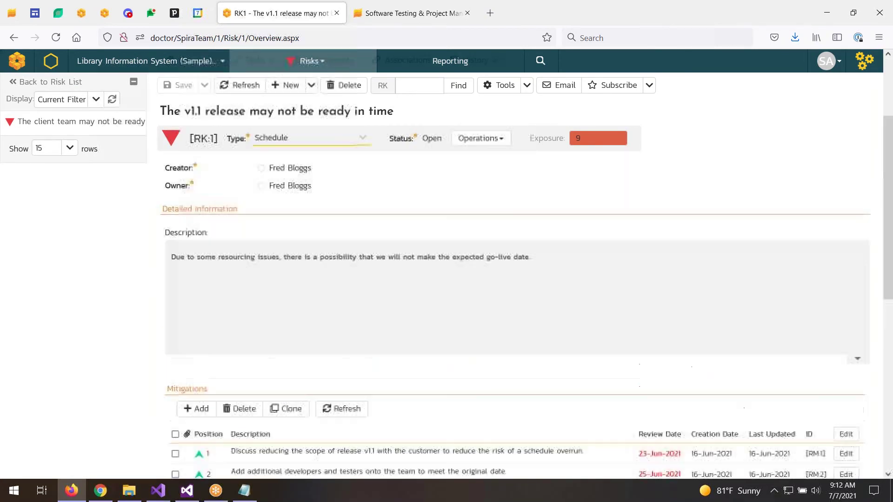
{"action": "left_click", "coordinate": [191, 259]}
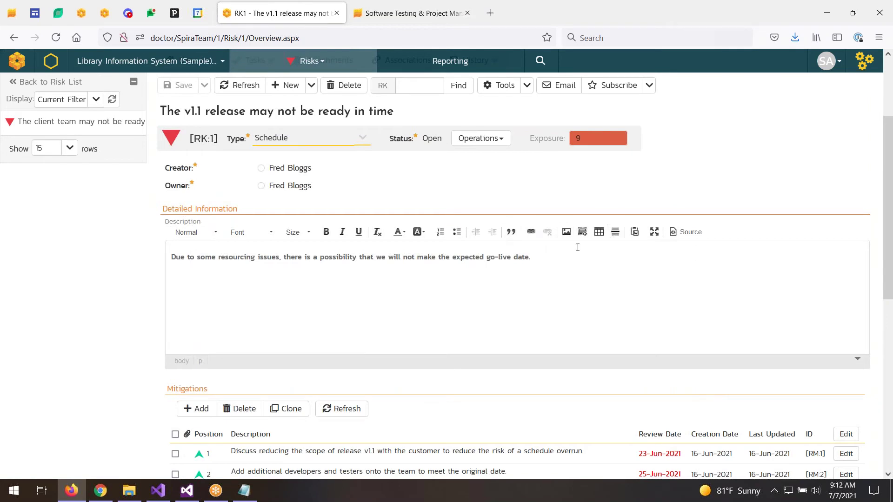
{"action": "left_click", "coordinate": [599, 232]}
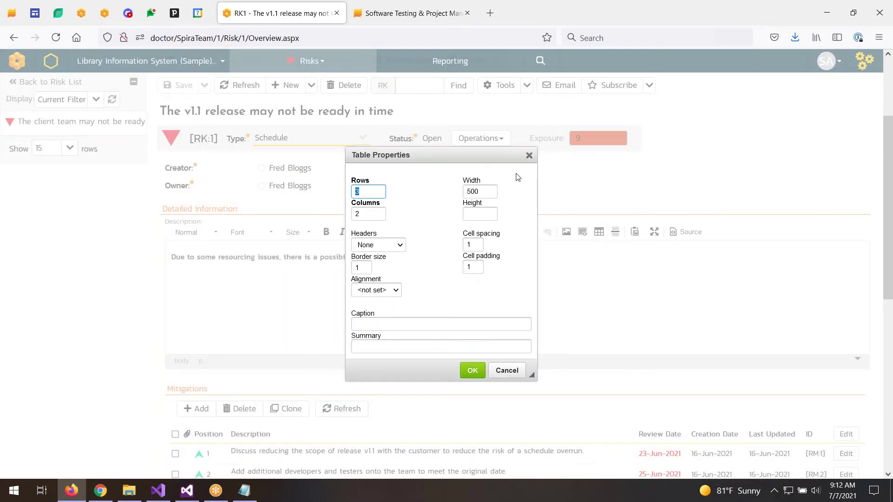
{"action": "left_click", "coordinate": [529, 155]}
- Review the risk's mitigations with their review dates and the comments below them
{"action": "scroll", "coordinate": [351, 333], "scroll_direction": "down", "scroll_amount": 2}
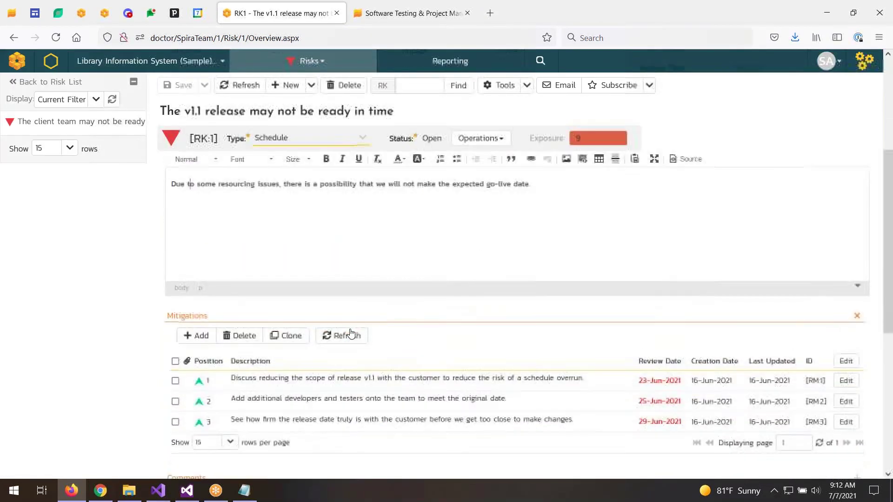
{"action": "scroll", "coordinate": [351, 333], "scroll_direction": "down", "scroll_amount": 2}
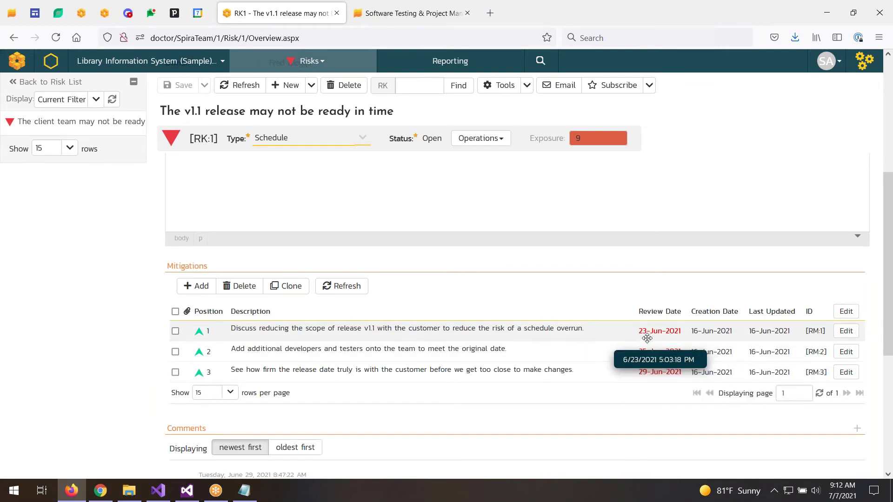
{"action": "scroll", "coordinate": [442, 346], "scroll_direction": "down", "scroll_amount": 6}
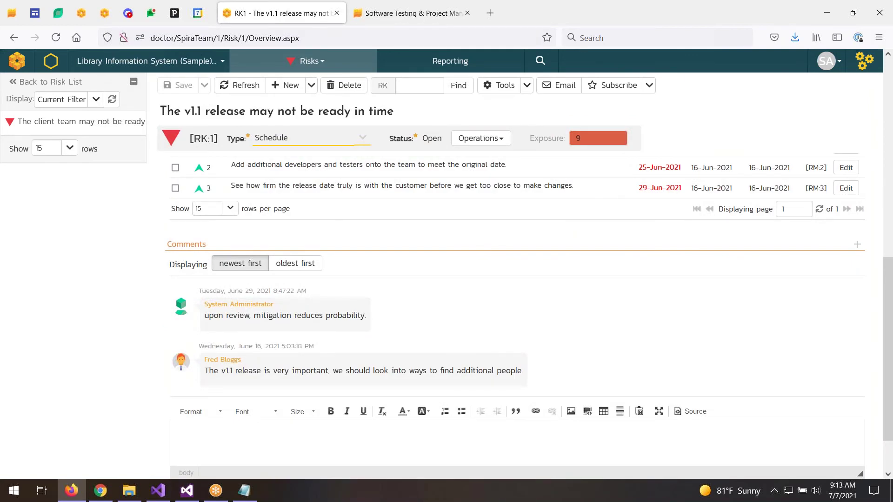
- Review the risk's associated tasks and change history, then return to its overview
{"action": "scroll", "coordinate": [458, 335], "scroll_direction": "up", "scroll_amount": 6}
{"action": "left_click", "coordinate": [255, 182]}
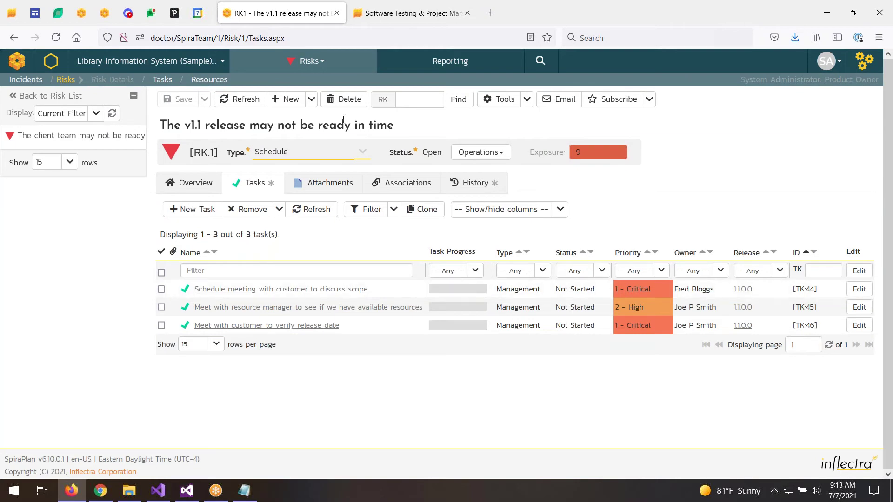
{"action": "left_click", "coordinate": [309, 61]}
{"action": "left_click", "coordinate": [472, 182]}
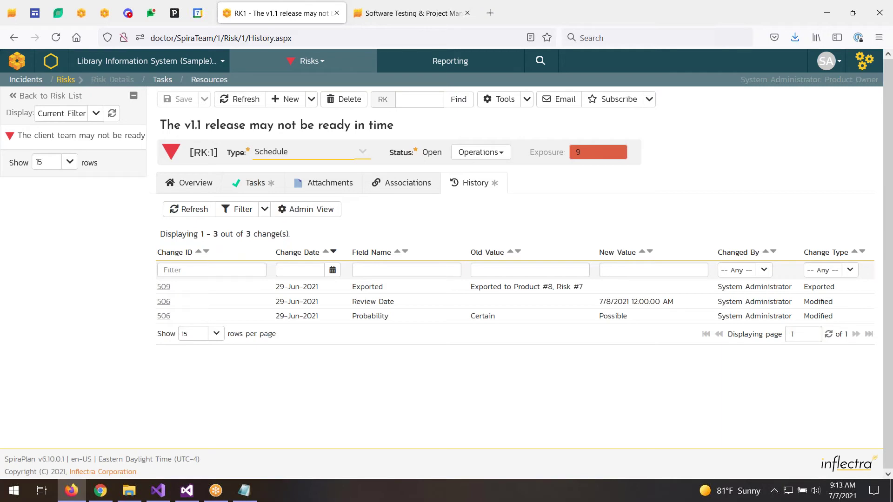
{"action": "left_click", "coordinate": [184, 182]}
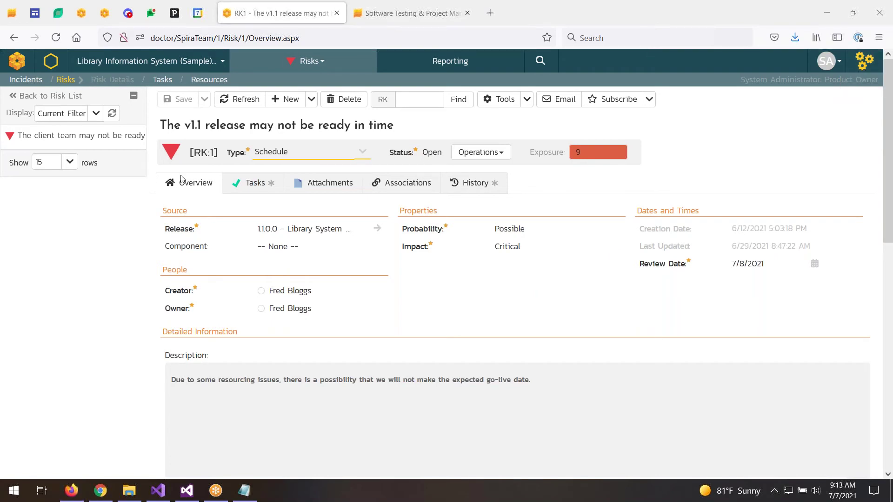
- Open the template's risk Status settings in a separate browser tab and review the defined statuses
{"action": "left_click", "coordinate": [867, 67]}
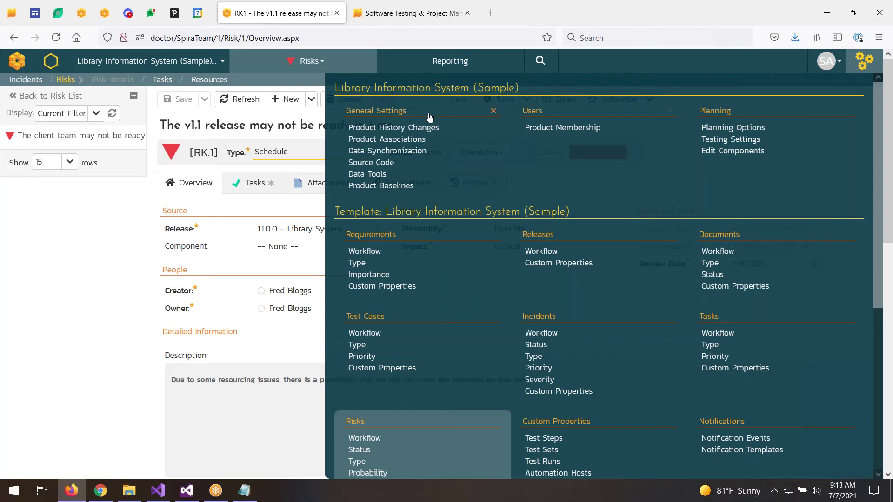
{"action": "scroll", "coordinate": [453, 169], "scroll_direction": "down", "scroll_amount": 3}
{"action": "scroll", "coordinate": [453, 169], "scroll_direction": "up", "scroll_amount": 2}
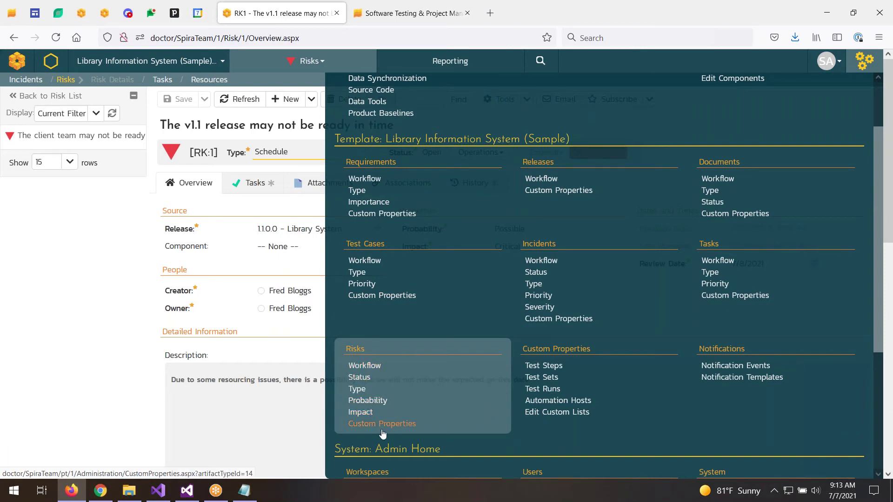
{"action": "middle_click", "coordinate": [367, 381]}
{"action": "left_click", "coordinate": [388, 9]}
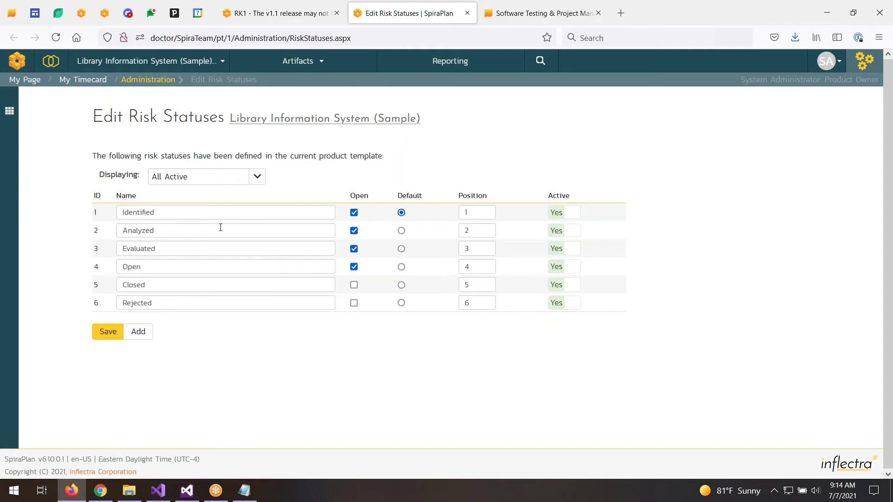
- Return to the risk page and open the template's risk Type settings in another browser tab for review
{"action": "left_click", "coordinate": [292, 15]}
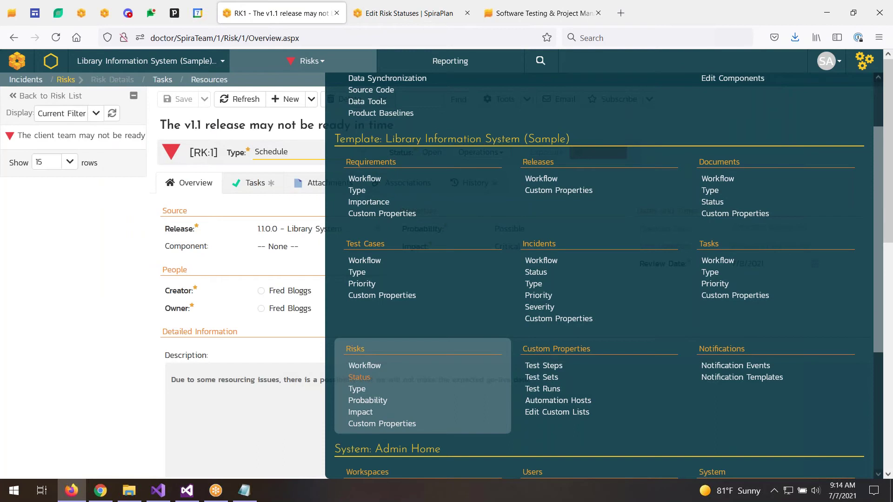
{"action": "middle_click", "coordinate": [357, 389]}
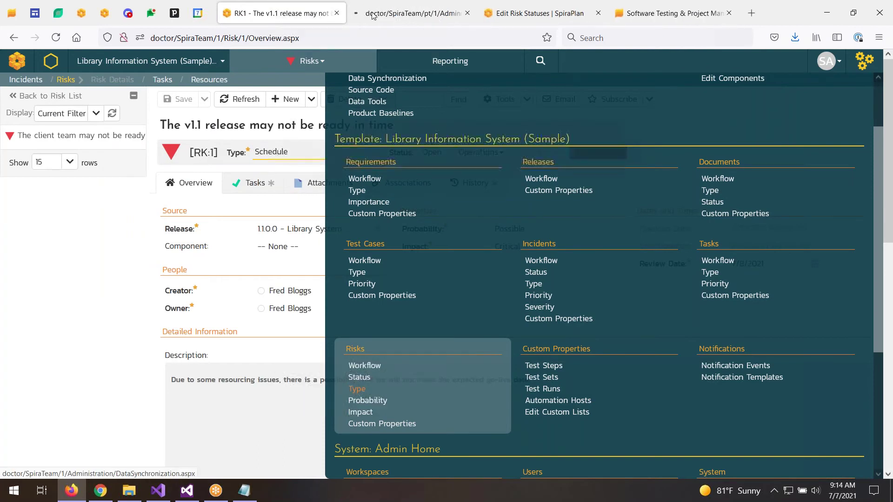
{"action": "left_click", "coordinate": [372, 14]}
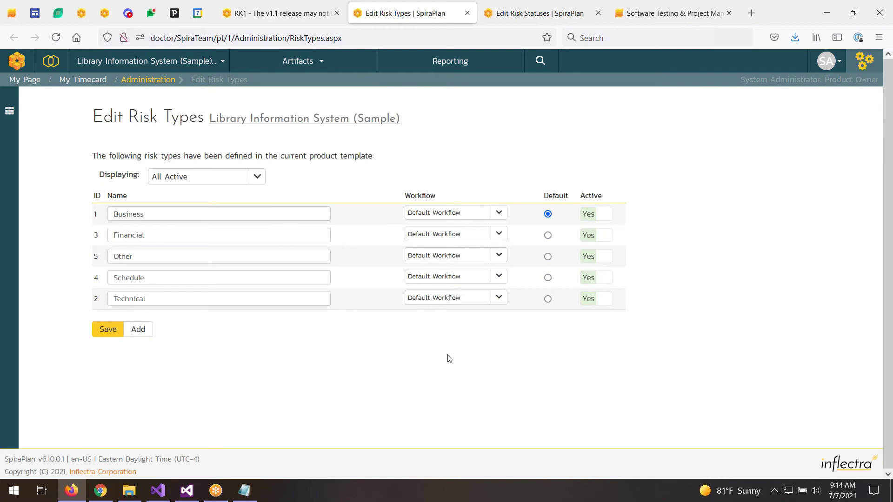
- Open the template's risk Workflow settings in another browser tab and view the steps of Default Workflow
{"action": "left_click", "coordinate": [280, 14]}
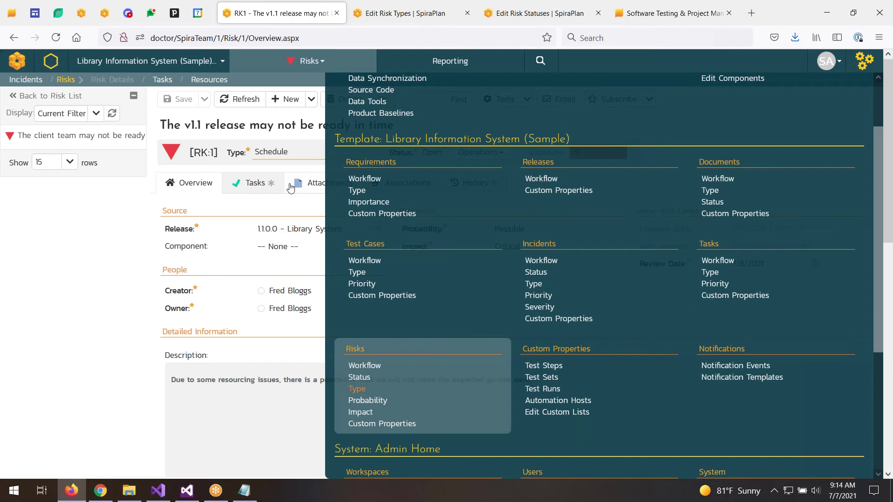
{"action": "middle_click", "coordinate": [364, 367]}
{"action": "left_click", "coordinate": [377, 16]}
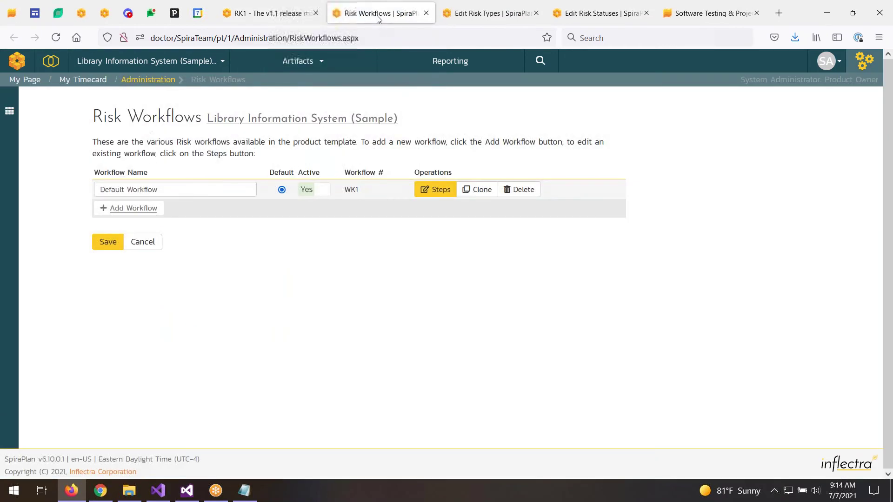
{"action": "left_click", "coordinate": [435, 189]}
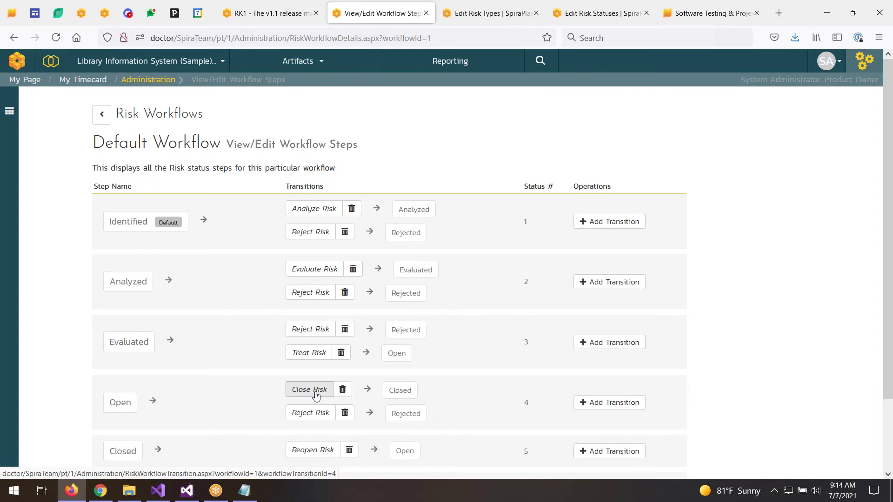
- Open the Analyzed workflow step and examine which risk fields and custom properties are hidden, disabled or required
{"action": "left_click", "coordinate": [123, 291]}
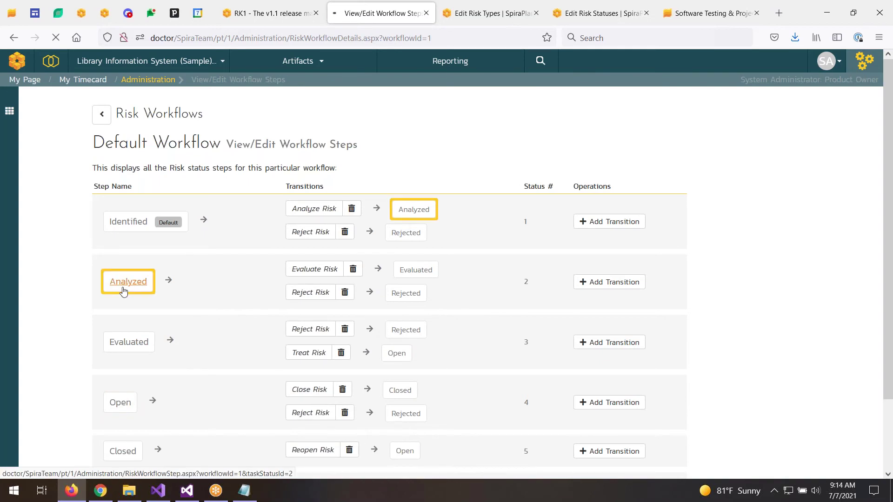
{"action": "scroll", "coordinate": [123, 291], "scroll_direction": "down", "scroll_amount": 2}
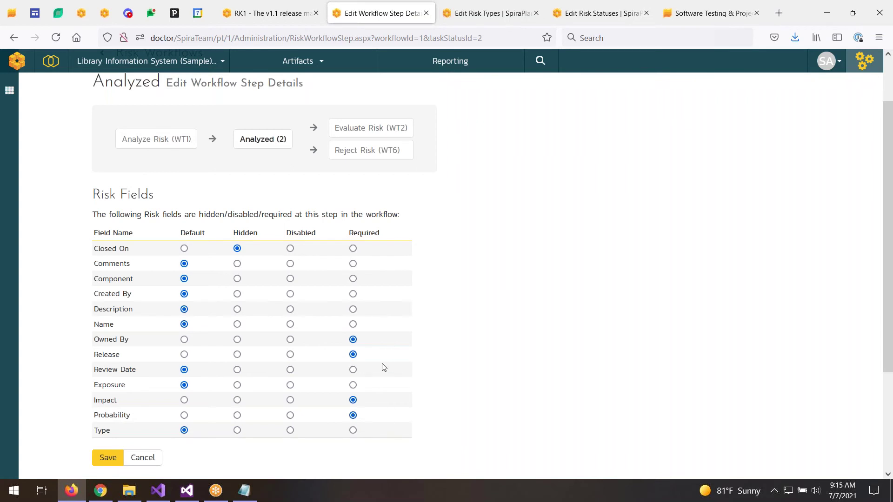
{"action": "scroll", "coordinate": [328, 364], "scroll_direction": "down", "scroll_amount": 2}
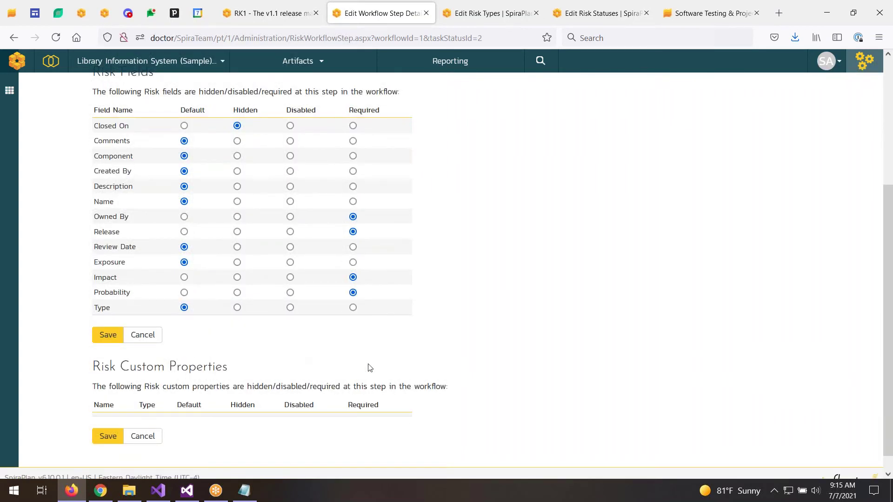
{"action": "scroll", "coordinate": [369, 368], "scroll_direction": "up", "scroll_amount": 1}
{"action": "scroll", "coordinate": [370, 368], "scroll_direction": "up", "scroll_amount": 4}
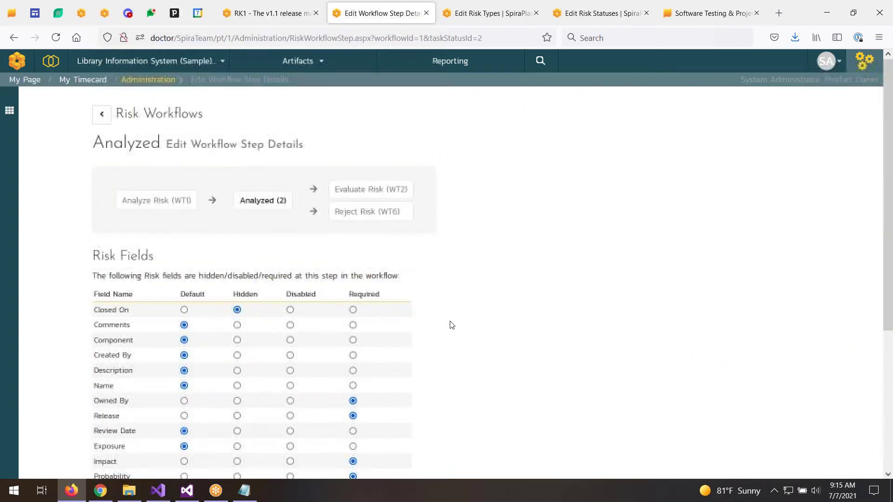
- Open the template's risk Probability settings and inspect the color choices for the Certain probability
{"action": "left_click", "coordinate": [864, 63]}
{"action": "scroll", "coordinate": [502, 275], "scroll_direction": "down", "scroll_amount": 2}
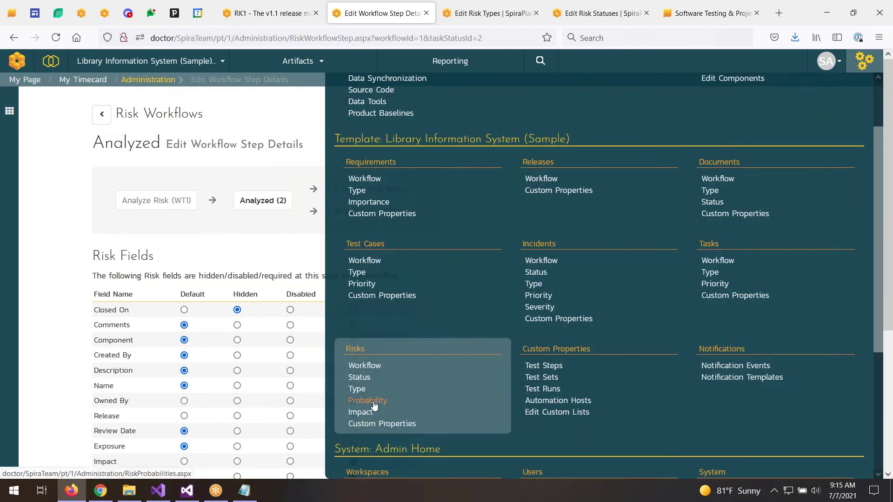
{"action": "left_click", "coordinate": [374, 403]}
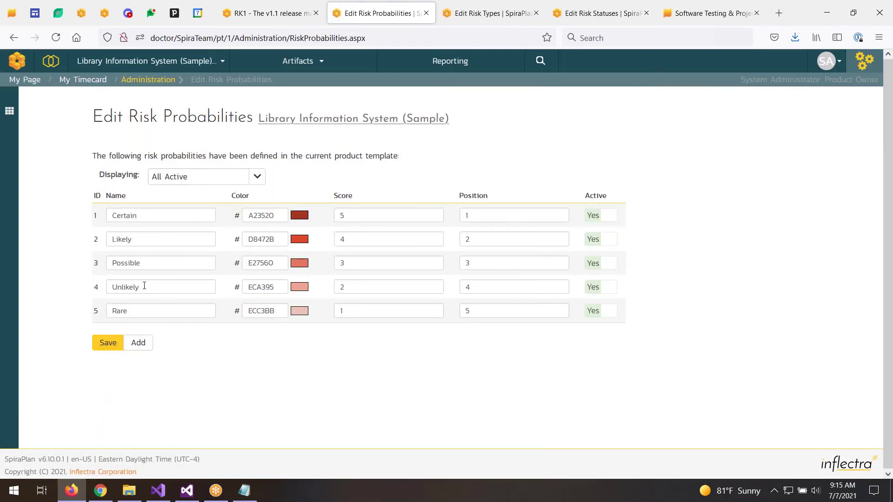
{"action": "left_click", "coordinate": [302, 217]}
{"action": "left_click", "coordinate": [274, 125]}
- Enter probability scores of 4 for Possible, 8 for Likely and 16 for Certain, leaving them unsaved
{"action": "key", "text": "Tab"}
{"action": "type", "text": "4"}
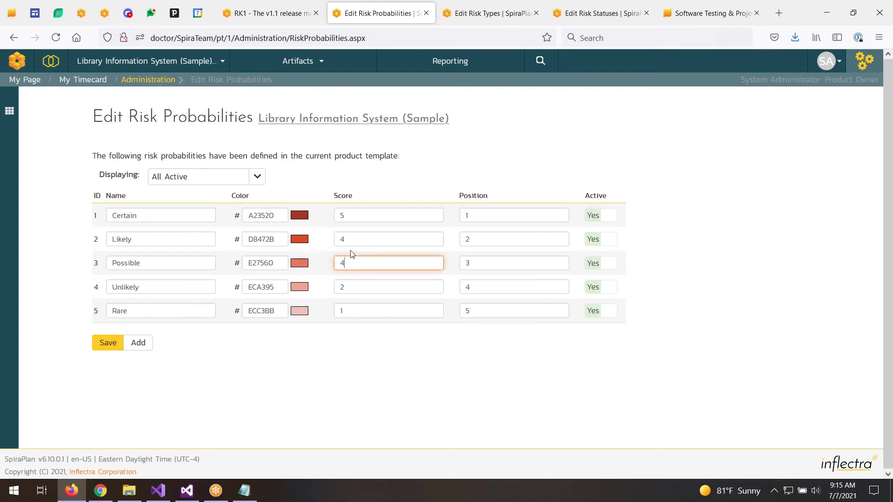
{"action": "key", "text": "shift+Tab"}
{"action": "type", "text": "8"}
{"action": "key", "text": "shift+Tab"}
{"action": "type", "text": "1"}
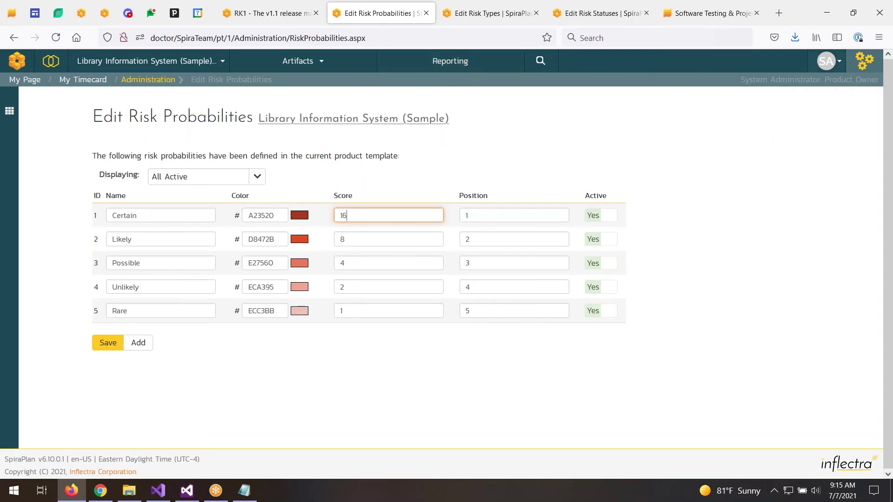
- Open the template's risk Impact settings and review the defined impacts and their scores
{"action": "left_click", "coordinate": [864, 61]}
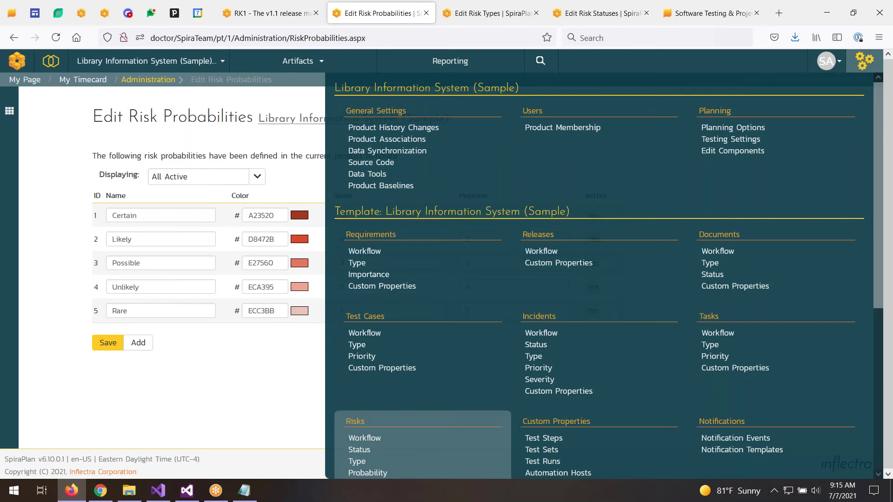
{"action": "scroll", "coordinate": [381, 464], "scroll_direction": "down", "scroll_amount": 3}
{"action": "left_click", "coordinate": [357, 340]}
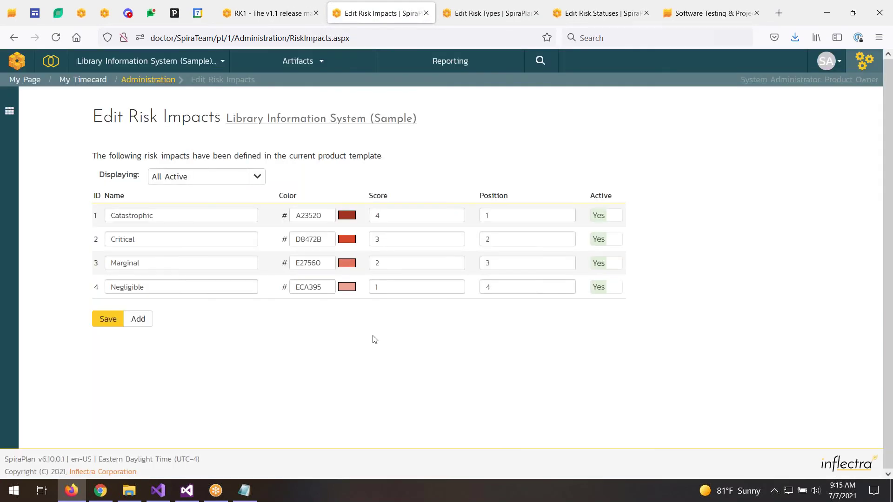
- Open the risk Custom Properties settings, inspect the types available for property 1's definition, and cancel the definition
{"action": "left_click", "coordinate": [865, 64]}
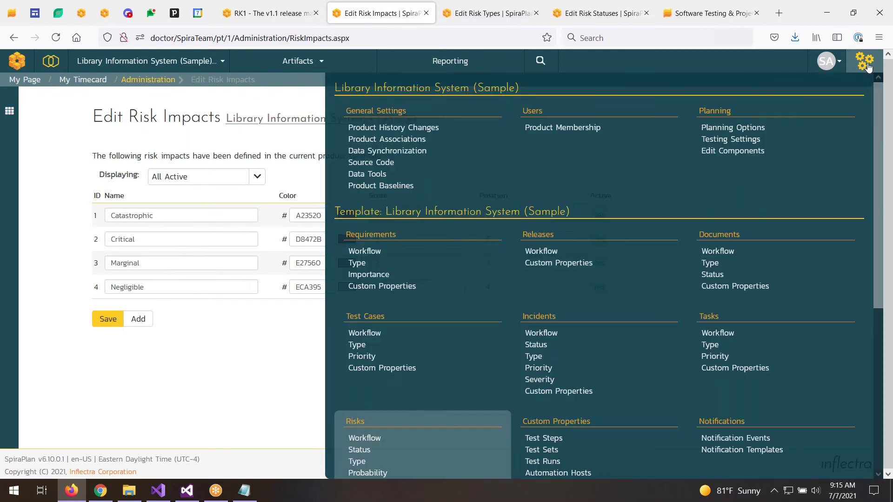
{"action": "scroll", "coordinate": [379, 435], "scroll_direction": "down", "scroll_amount": 2}
{"action": "left_click", "coordinate": [370, 424]}
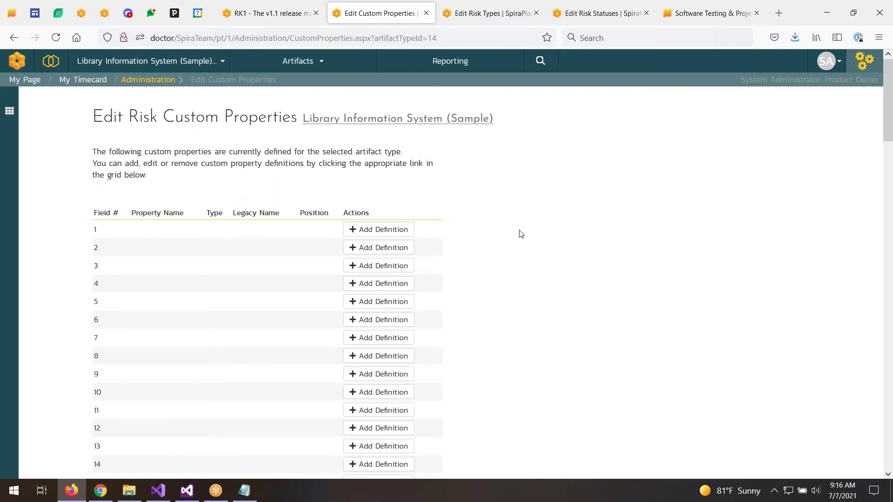
{"action": "left_click", "coordinate": [397, 230]}
{"action": "left_click", "coordinate": [476, 222]}
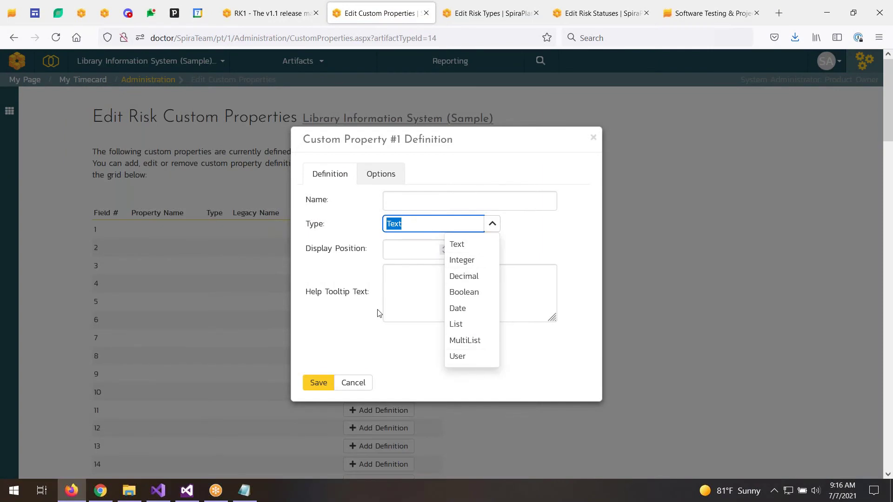
{"action": "left_click", "coordinate": [362, 383]}
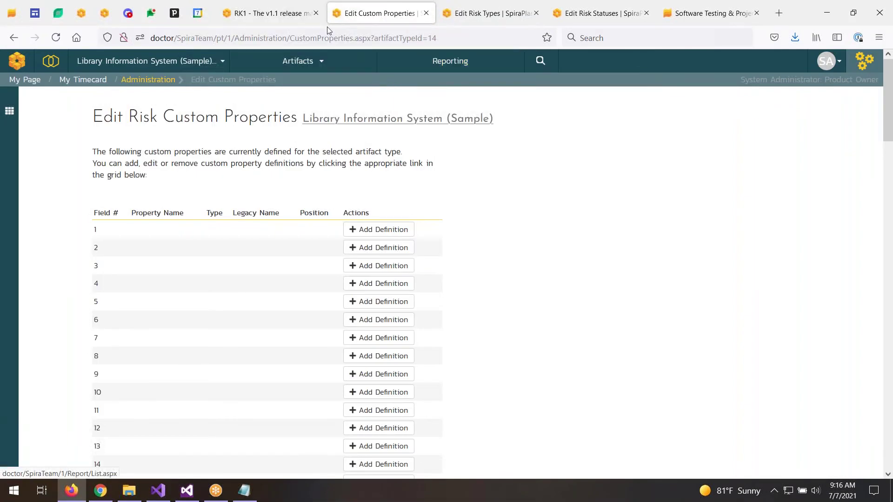
- Create a new Technical risk named "The system will not comply with PCI-DSS 4.0" from the existing risk's page
{"action": "left_click", "coordinate": [285, 16]}
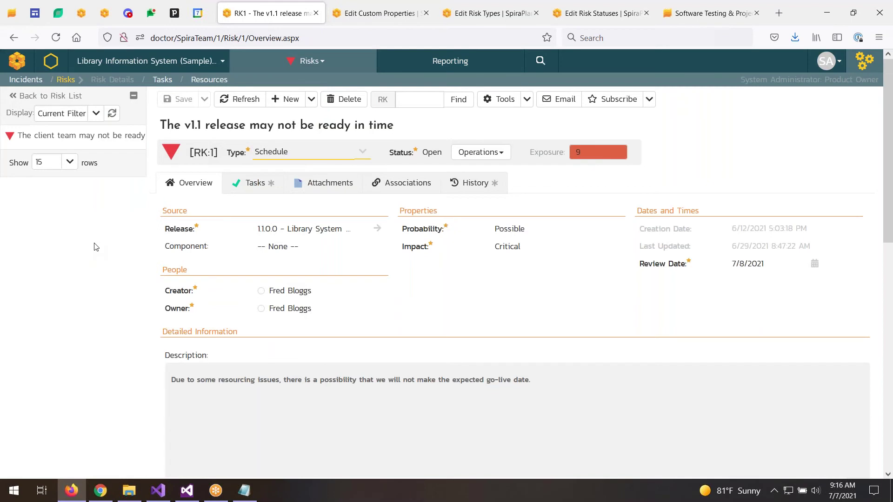
{"action": "left_click", "coordinate": [295, 103]}
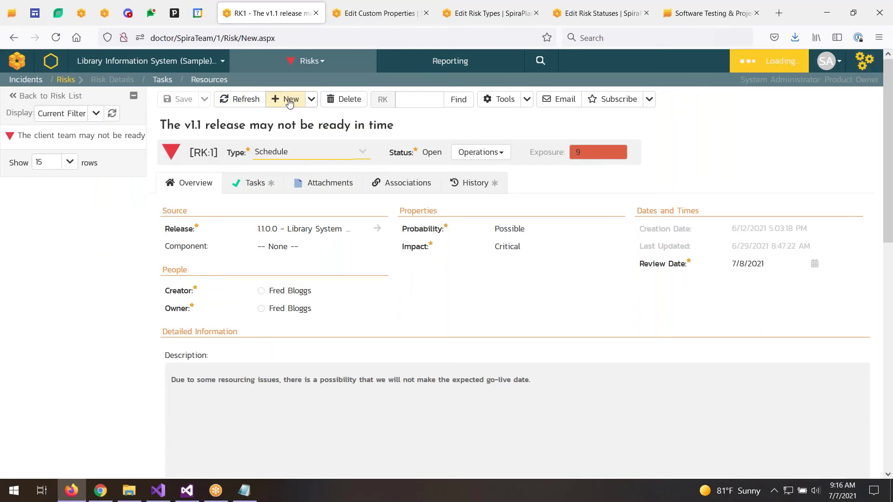
{"action": "left_click", "coordinate": [355, 152]}
{"action": "left_click", "coordinate": [327, 232]}
{"action": "left_click", "coordinate": [229, 126]}
{"action": "type", "text": "The "}
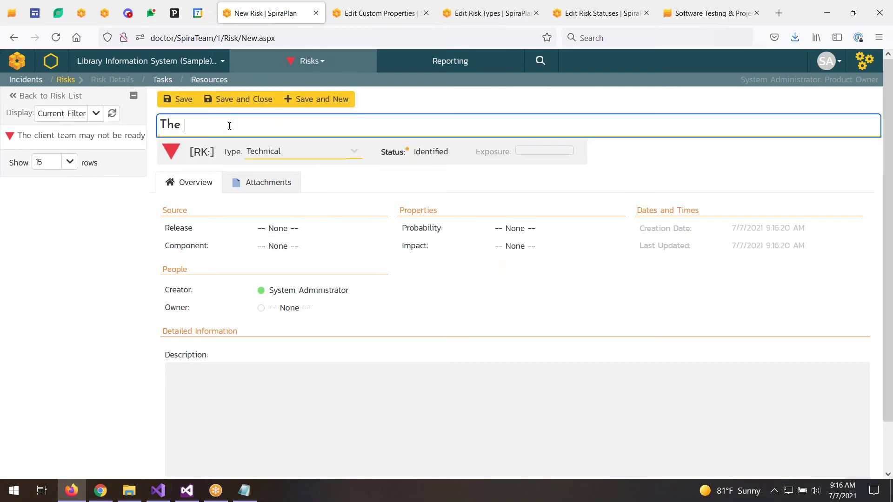
{"action": "type", "text": "system will not comply with PCI"}
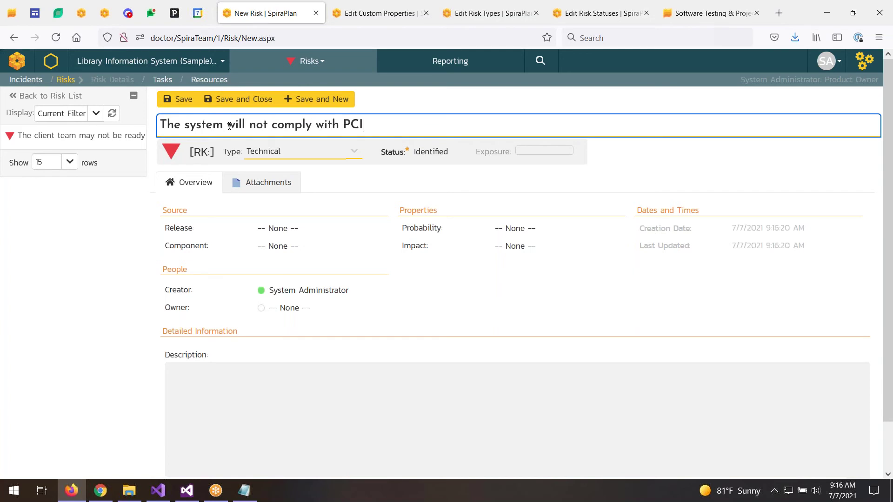
{"action": "type", "text": "-DSS 4.0"}
- Enter the risk description "When we release the new product, it may not comply with the latest security standards that will around next year."
{"action": "left_click", "coordinate": [285, 395]}
{"action": "type", "text": "When we release the"}
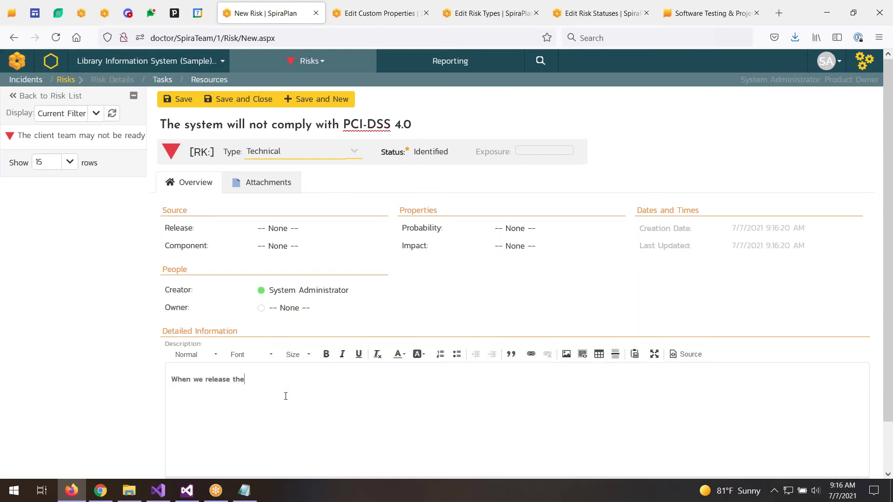
{"action": "type", "text": " new product, it may not comply with the latest seururity standards that will around next syea"}
{"action": "key", "text": "BackSpace"}
{"action": "key", "text": "BackSpace"}
{"action": "key", "text": "BackSpace"}
{"action": "type", "text": "year."}
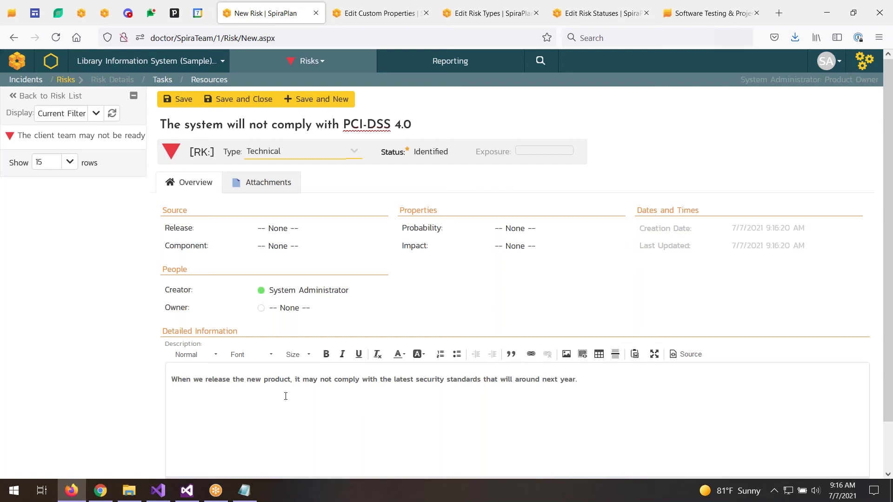
- Assign the new risk to release 1.0.0.0 and the Administration component, and save it
{"action": "left_click", "coordinate": [278, 228]}
{"action": "left_click", "coordinate": [295, 263]}
{"action": "left_click", "coordinate": [288, 247]}
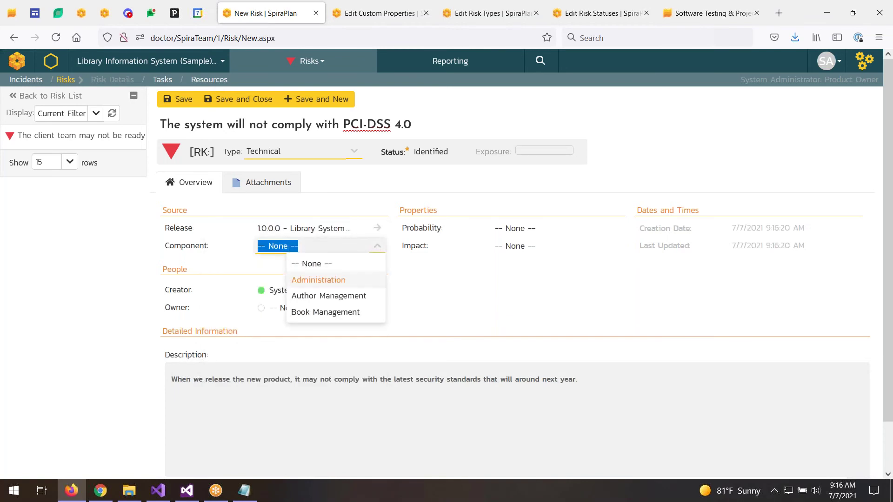
{"action": "left_click", "coordinate": [318, 279]}
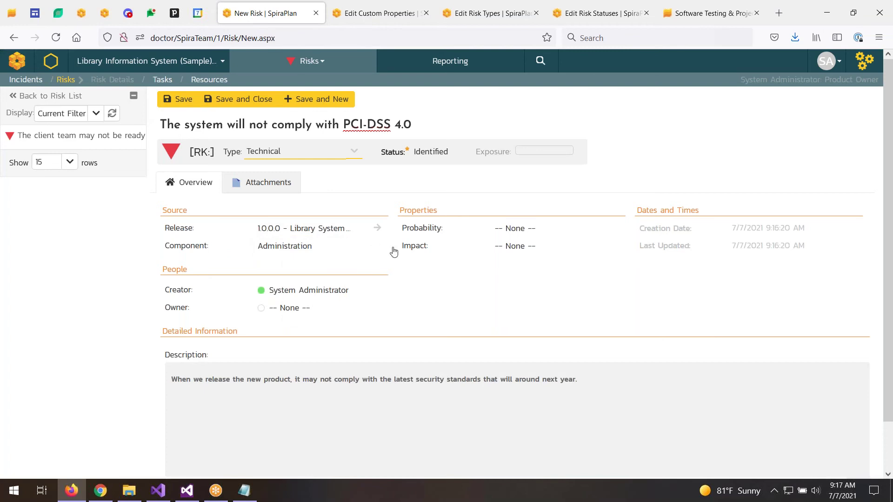
{"action": "left_click", "coordinate": [172, 105]}
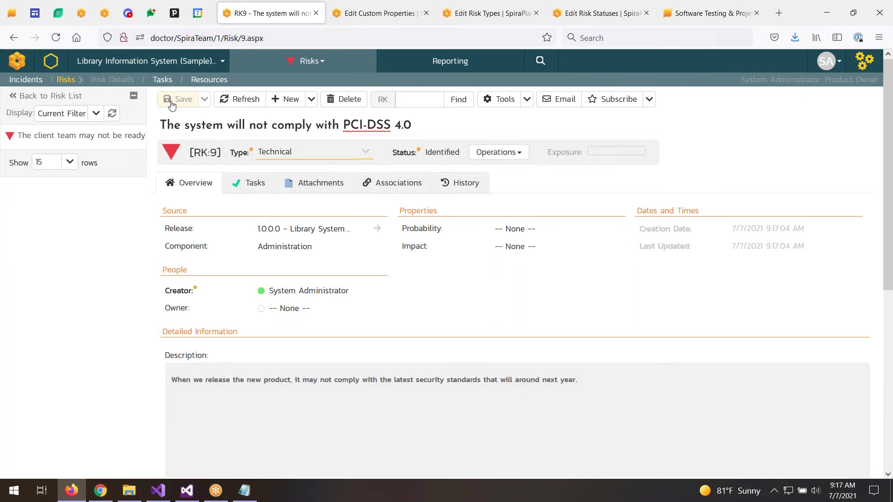
- Run the Analyze Risk operation on the new risk and try to save the status change
{"action": "left_click", "coordinate": [498, 160]}
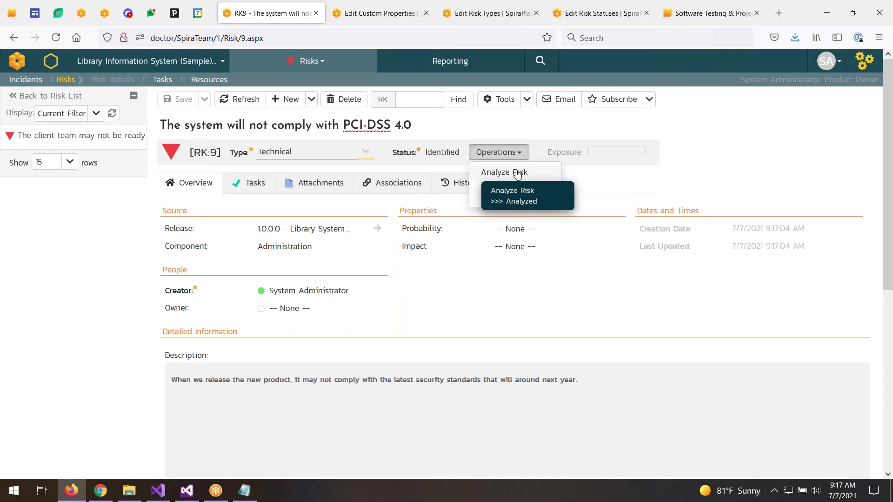
{"action": "left_click", "coordinate": [504, 172]}
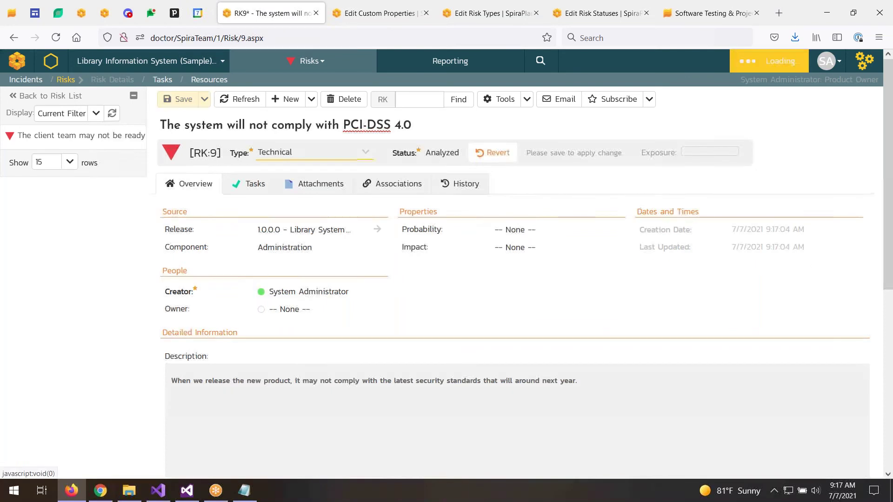
{"action": "left_click", "coordinate": [180, 97]}
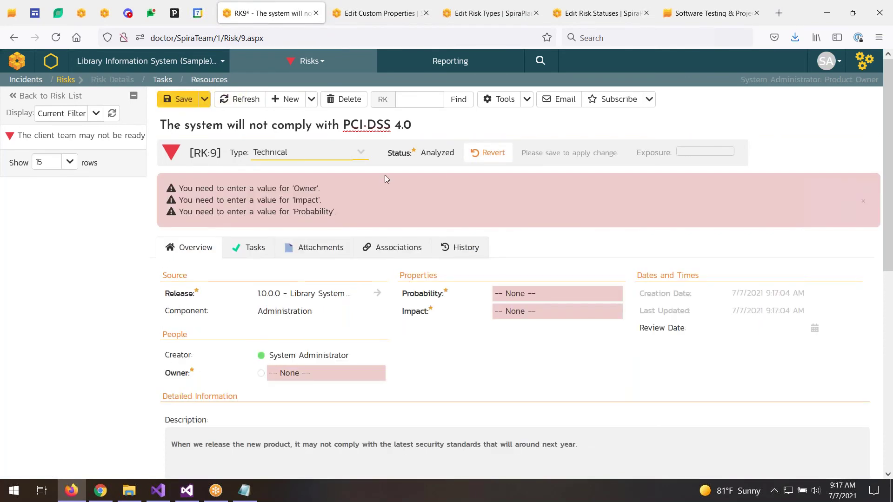
- Assign an owner to the risk, set its probability to Likely and impact to Critical, and save it
{"action": "left_click", "coordinate": [317, 372]}
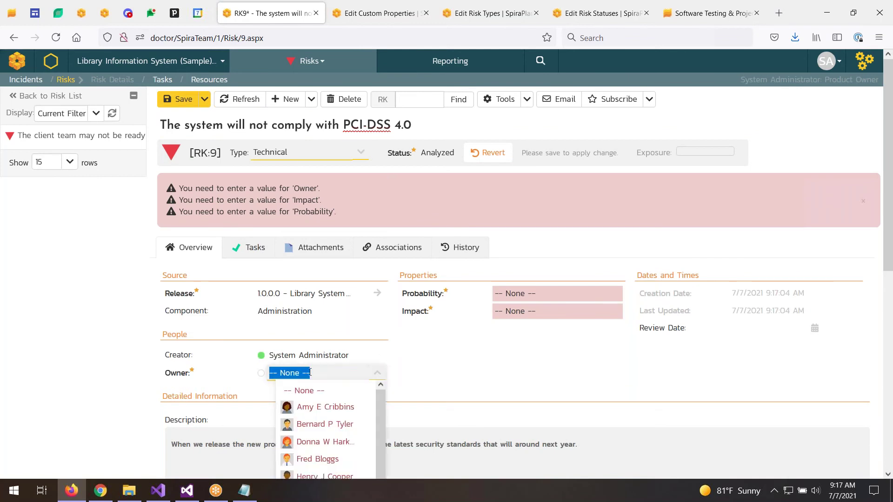
{"action": "left_click", "coordinate": [325, 462]}
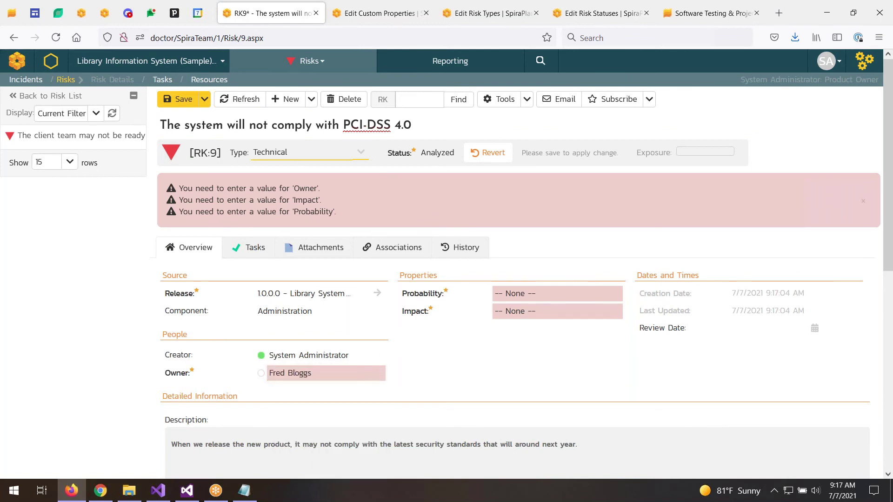
{"action": "left_click", "coordinate": [543, 293]}
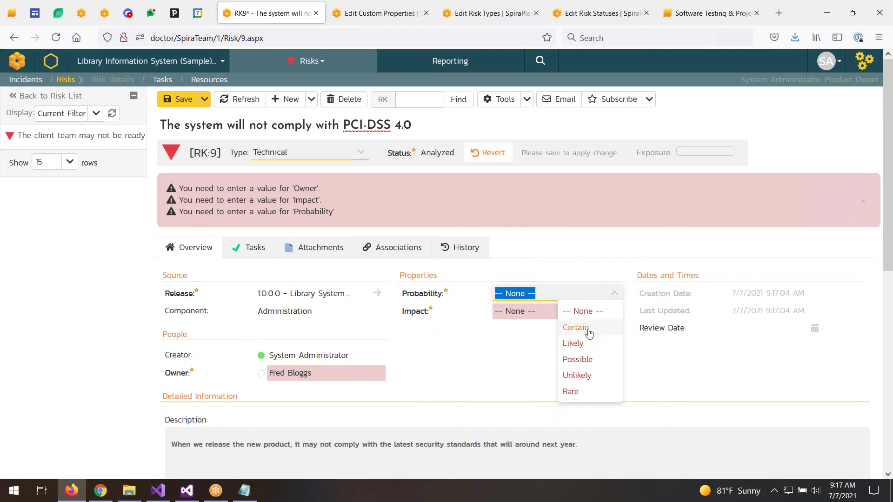
{"action": "left_click", "coordinate": [572, 343]}
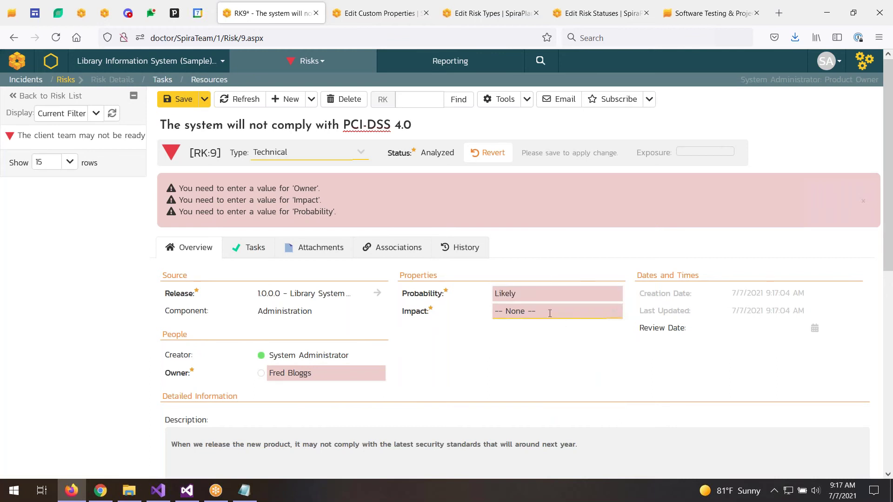
{"action": "left_click", "coordinate": [525, 311]}
{"action": "left_click", "coordinate": [579, 362]}
{"action": "left_click", "coordinate": [177, 100]}
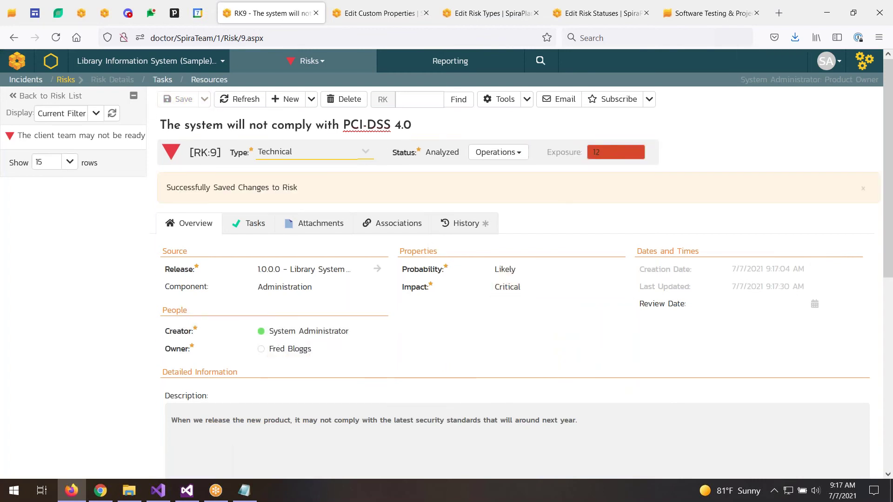
- Add the mitigation "Implement the PCI standards earlier than necessary" with review date 9-Jul-2021, saving it and starting another
{"action": "scroll", "coordinate": [453, 170], "scroll_direction": "down", "scroll_amount": 6}
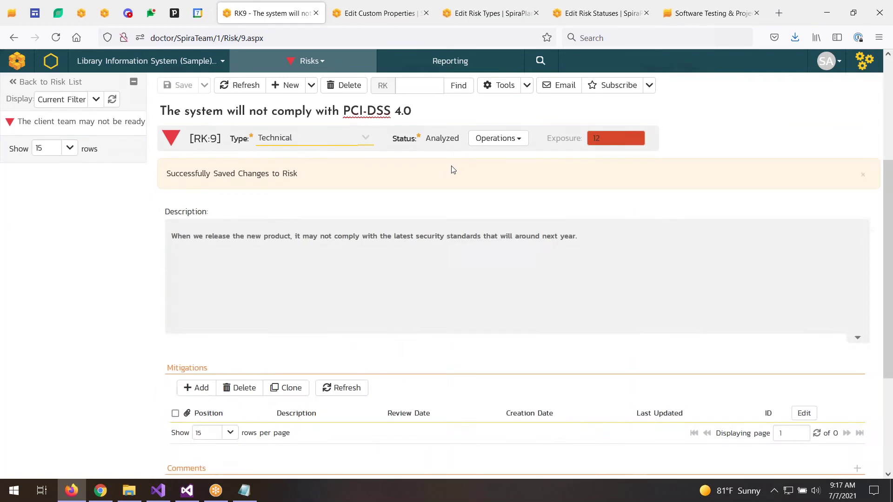
{"action": "scroll", "coordinate": [307, 228], "scroll_direction": "up", "scroll_amount": 6}
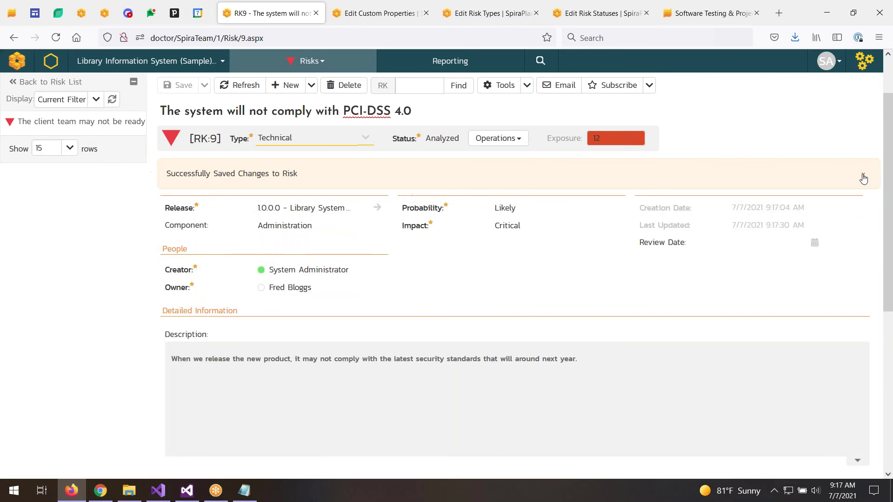
{"action": "left_click", "coordinate": [863, 178]}
{"action": "scroll", "coordinate": [256, 325], "scroll_direction": "down", "scroll_amount": 3}
{"action": "left_click", "coordinate": [197, 351]}
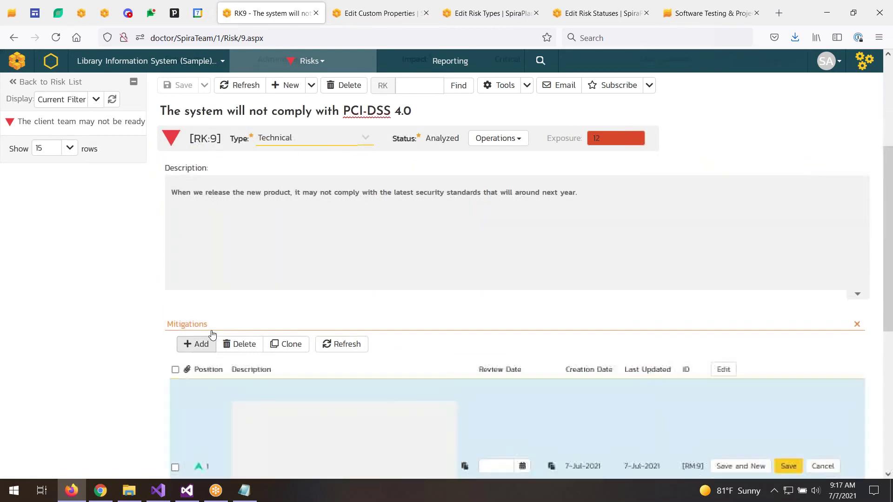
{"action": "scroll", "coordinate": [315, 324], "scroll_direction": "down", "scroll_amount": 3}
{"action": "left_click", "coordinate": [318, 323]}
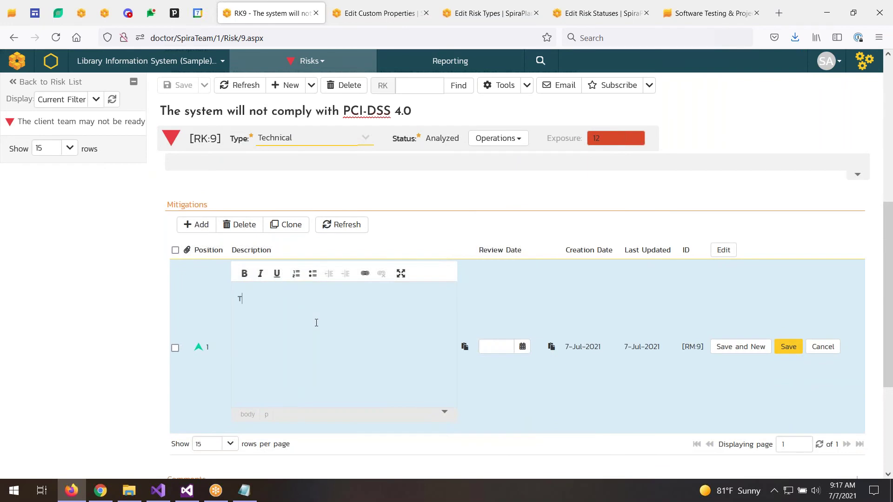
{"action": "type", "text": "Implement the PCI standarde"}
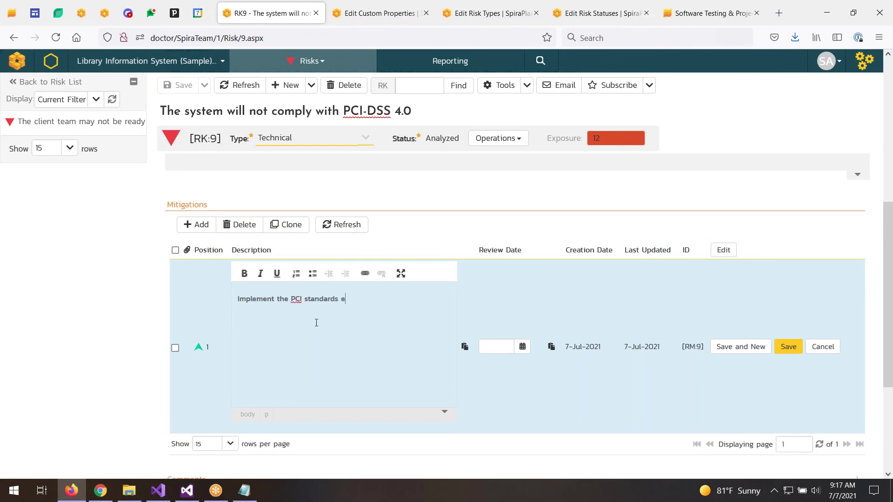
{"action": "type", "text": " earlier than necessary"}
{"action": "left_click", "coordinate": [522, 346]}
{"action": "left_click", "coordinate": [569, 404]}
{"action": "left_click", "coordinate": [765, 346]}
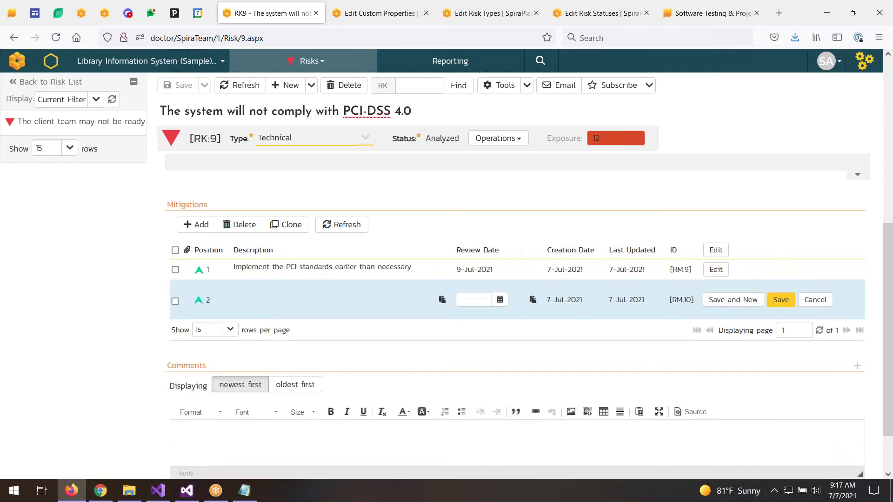
- Fill in the second mitigation as "Explore getting a waiver from the standard." with review date 12-Jul-2021 and save it
{"action": "type", "text": "Explore getting a waiver from the standard."}
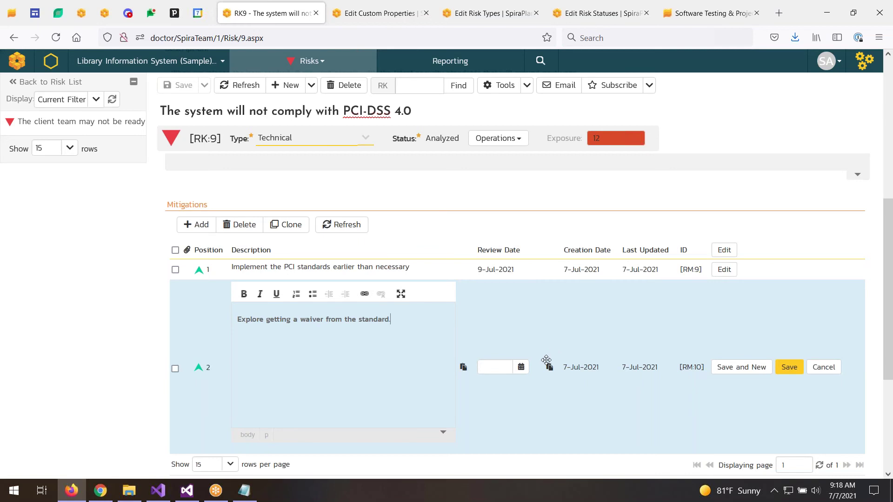
{"action": "left_click", "coordinate": [520, 367]}
{"action": "left_click", "coordinate": [502, 438]}
{"action": "left_click", "coordinate": [789, 367]}
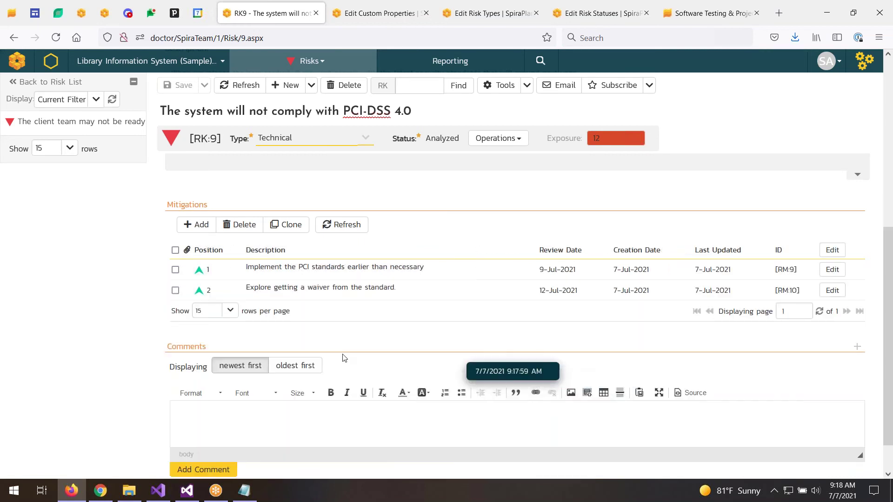
- Write the risk comment "I have added mitigations, based on that I am downgrading the likelihood."
{"action": "left_click", "coordinate": [401, 429]}
{"action": "type", "text": "I ahve"}
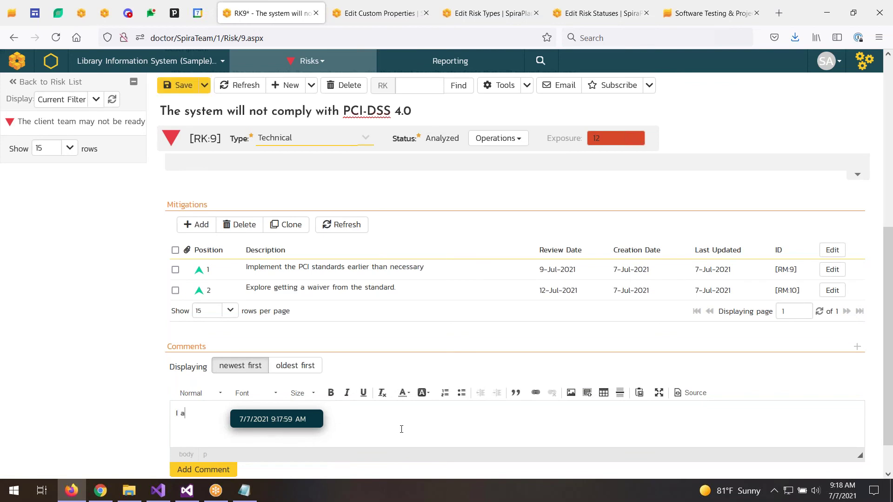
{"action": "key", "text": "BackSpace"}
{"action": "key", "text": "BackSpace"}
{"action": "type", "text": "ded mitigations, based on that I am downgrading the likelihood."}
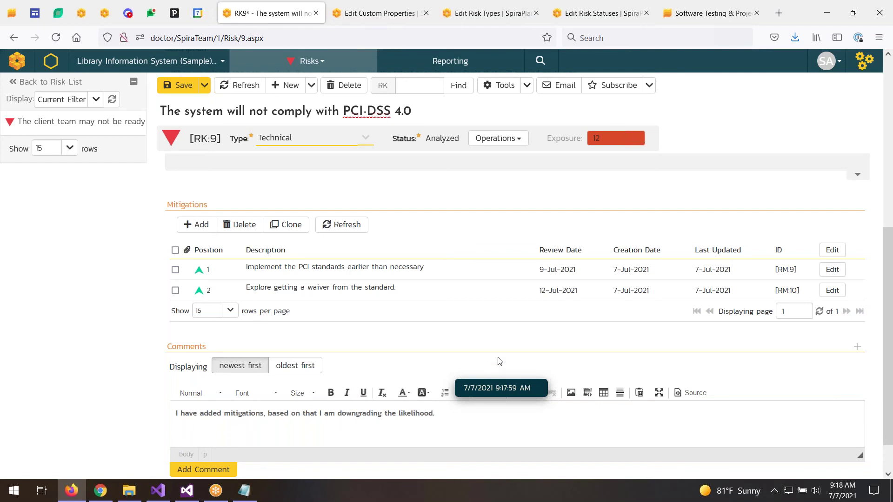
- Lower the risk's probability to Possible and save the risk together with its comment
{"action": "scroll", "coordinate": [489, 371], "scroll_direction": "up", "scroll_amount": 5}
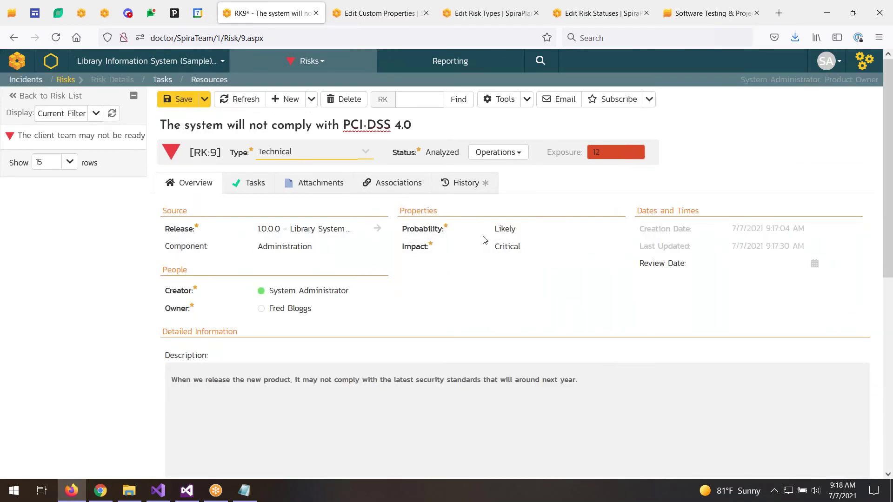
{"action": "left_click", "coordinate": [533, 233]}
{"action": "left_click", "coordinate": [577, 293]}
{"action": "left_click", "coordinate": [172, 100]}
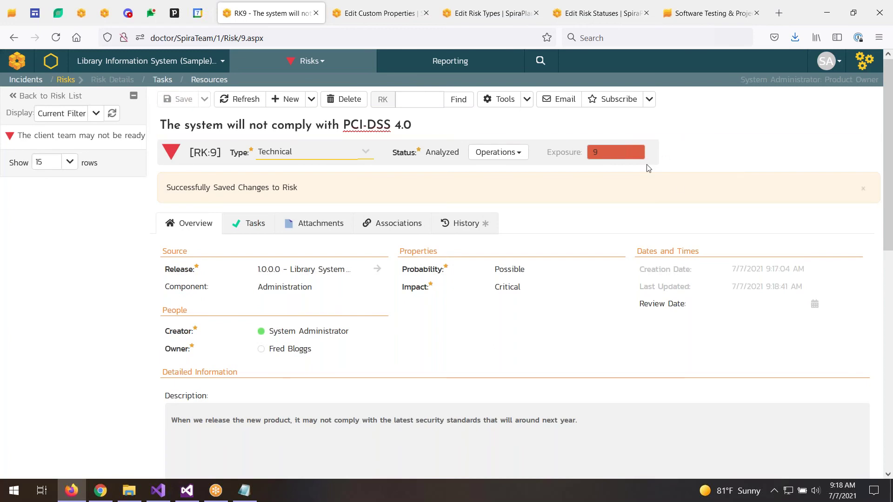
- Review the PCI-DSS risk's change history, then look over its overview details again
{"action": "left_click", "coordinate": [472, 225]}
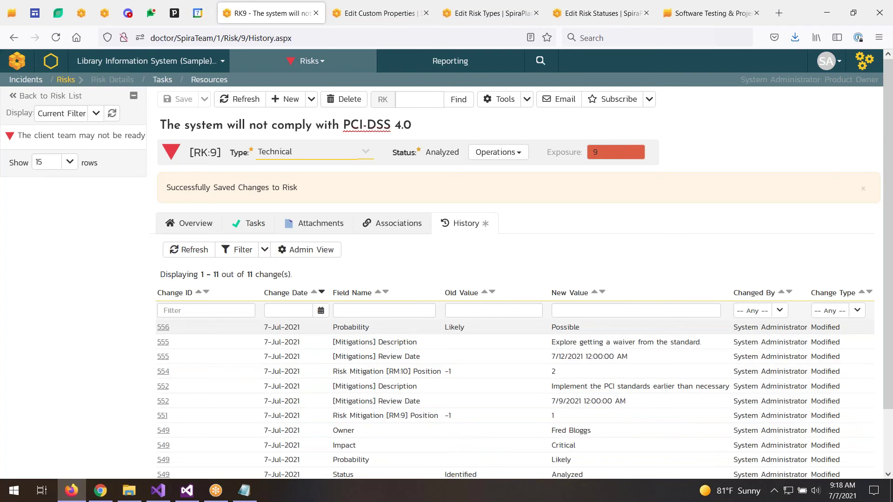
{"action": "left_click", "coordinate": [193, 225]}
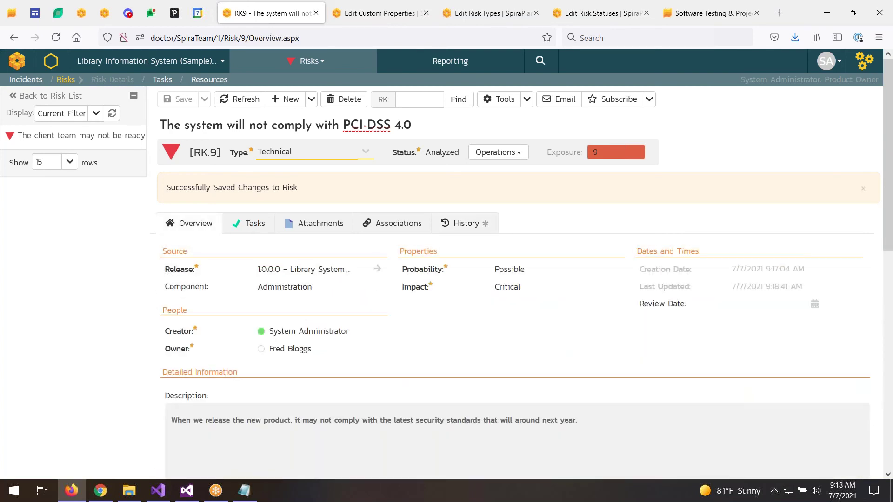
{"action": "scroll", "coordinate": [511, 302], "scroll_direction": "down", "scroll_amount": 10}
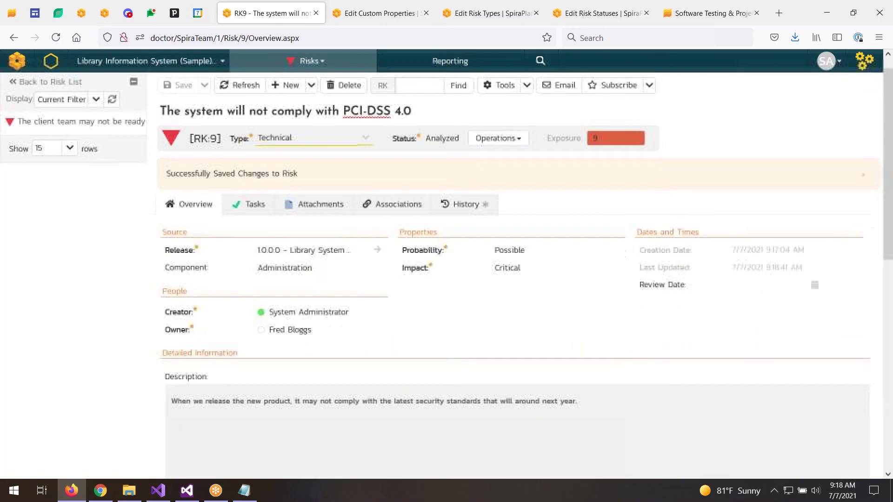
{"action": "scroll", "coordinate": [269, 219], "scroll_direction": "up", "scroll_amount": 10}
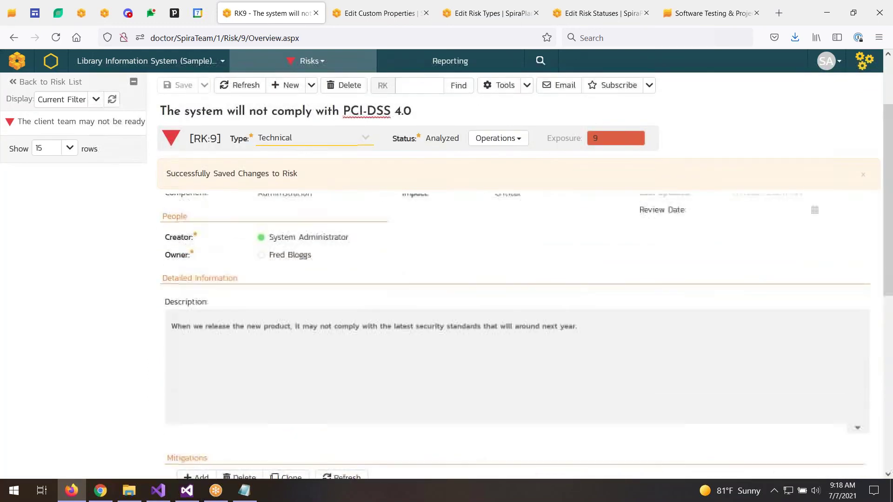
- Add a task named "Submit a waiver request" to the PCI-DSS risk's task list
{"action": "left_click", "coordinate": [262, 225]}
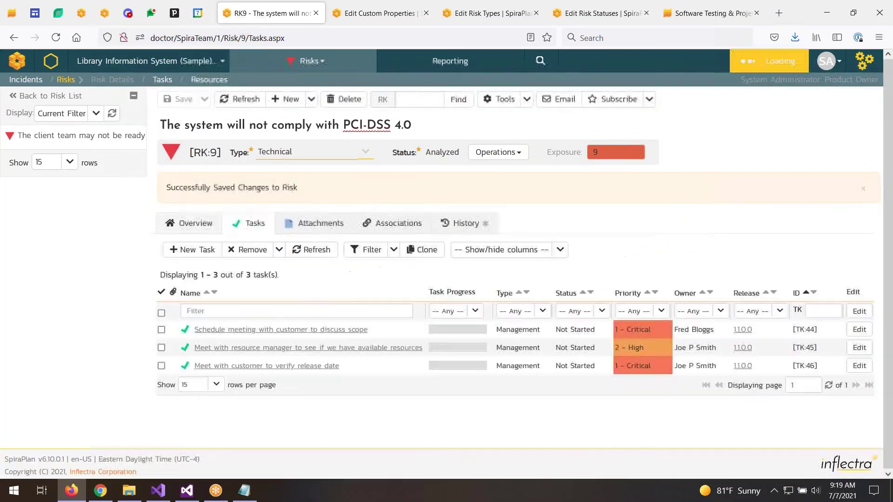
{"action": "left_click", "coordinate": [196, 212]}
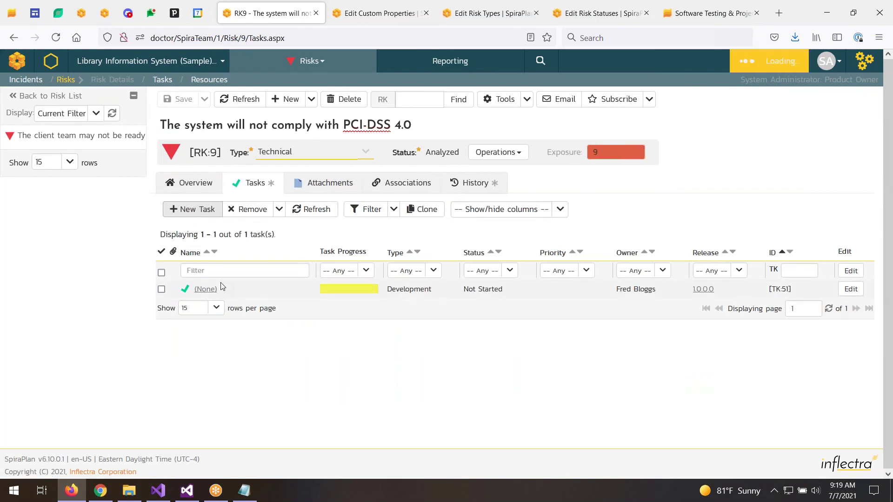
{"action": "left_click", "coordinate": [215, 296]}
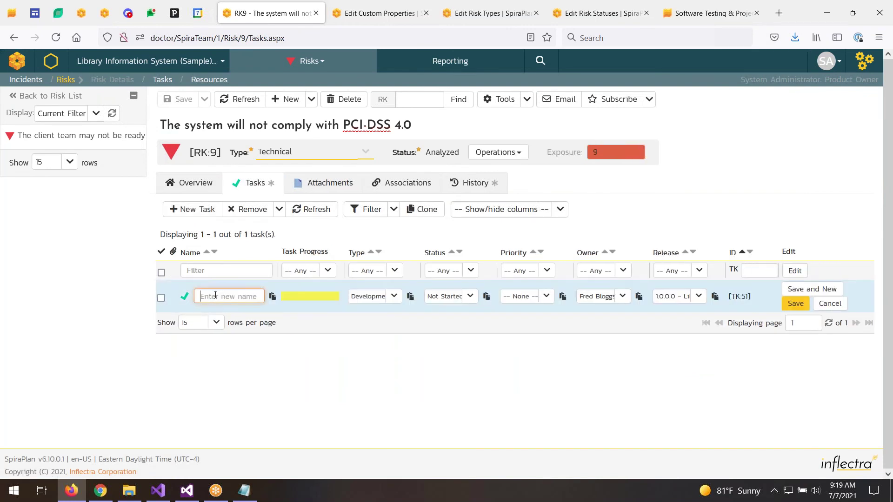
{"action": "type", "text": "Submit a waiver request"}
- Give the waiver task type Management and priority 2 - High, save it and start another new task
{"action": "left_click", "coordinate": [393, 296]}
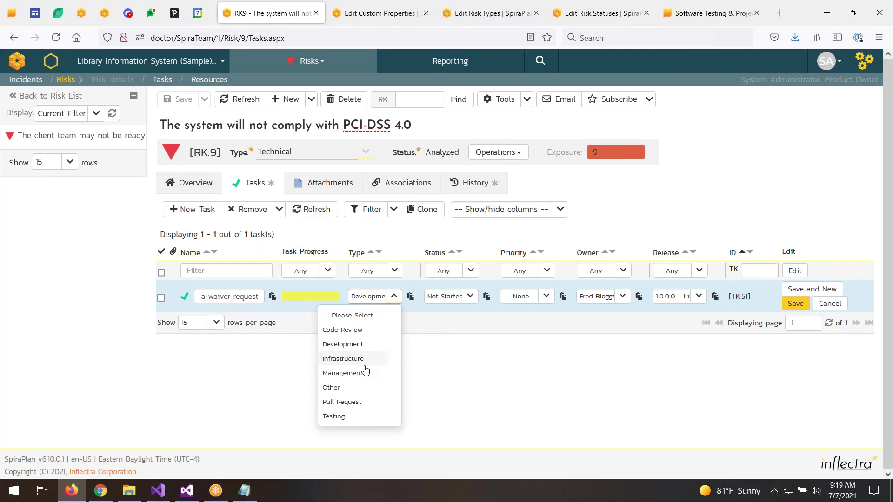
{"action": "left_click", "coordinate": [342, 373]}
{"action": "left_click", "coordinate": [546, 296]}
{"action": "left_click", "coordinate": [520, 343]}
{"action": "left_click", "coordinate": [621, 296]}
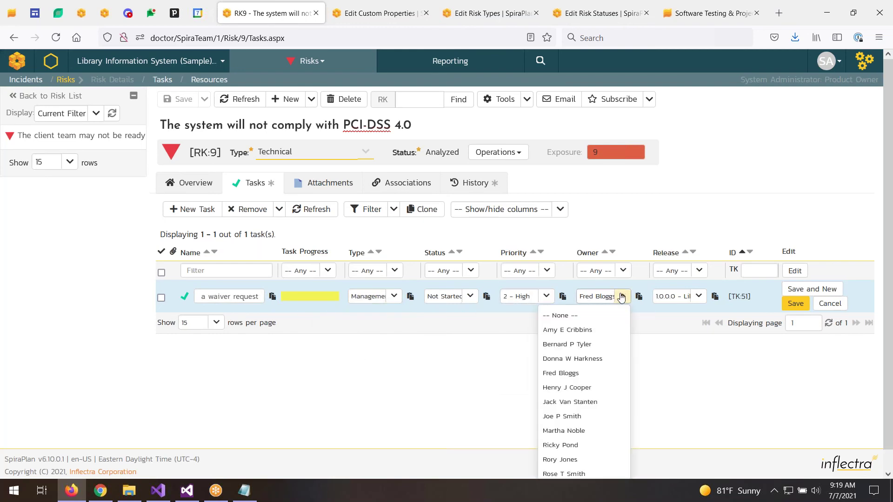
{"action": "left_click", "coordinate": [821, 291]}
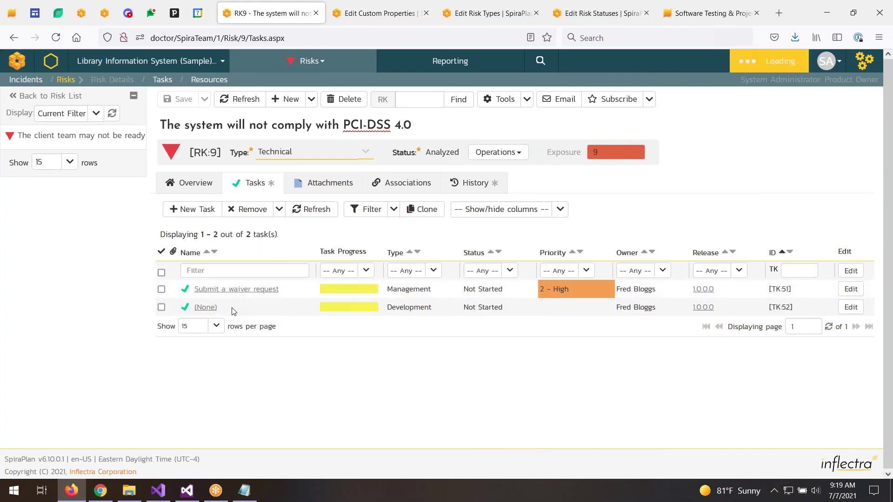
- Name the second task "Experiment coding to the new standards", assign it to a different team member and save it
{"action": "left_click", "coordinate": [229, 314]}
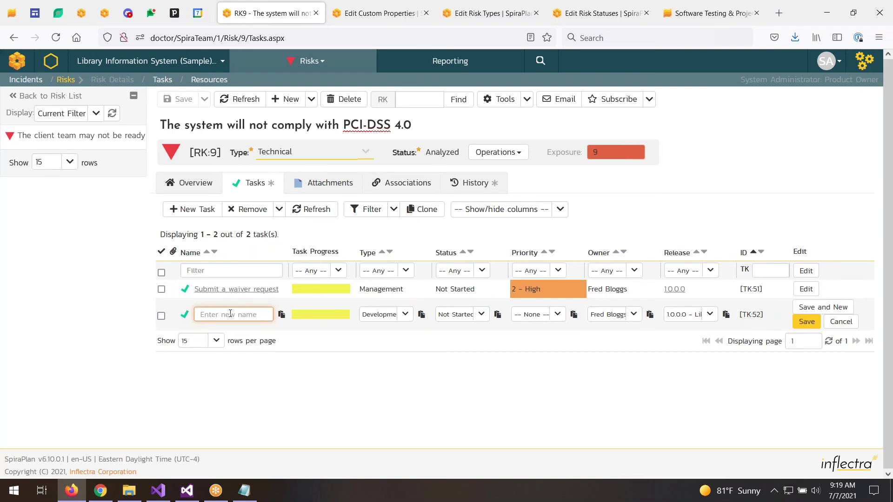
{"action": "type", "text": "Experimen"}
{"action": "type", "text": "t coding to the new"}
{"action": "type", "text": " standards"}
{"action": "left_click", "coordinate": [633, 314]}
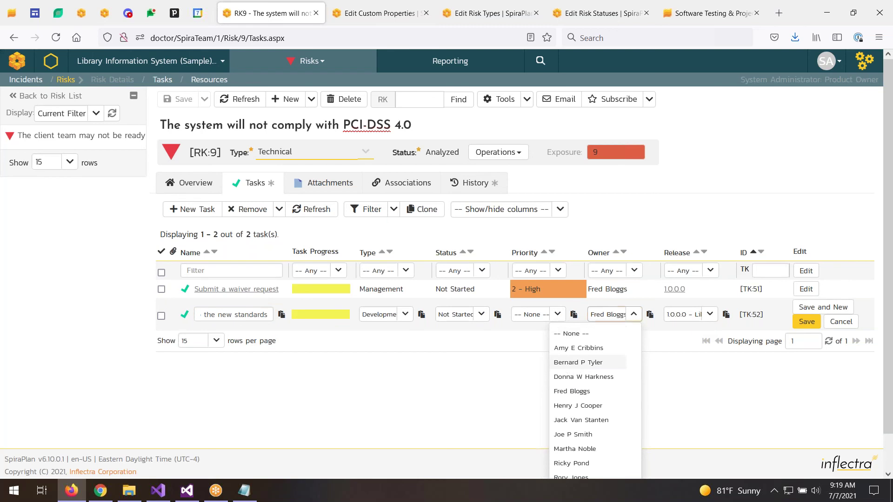
{"action": "left_click", "coordinate": [570, 365]}
{"action": "left_click", "coordinate": [806, 321]}
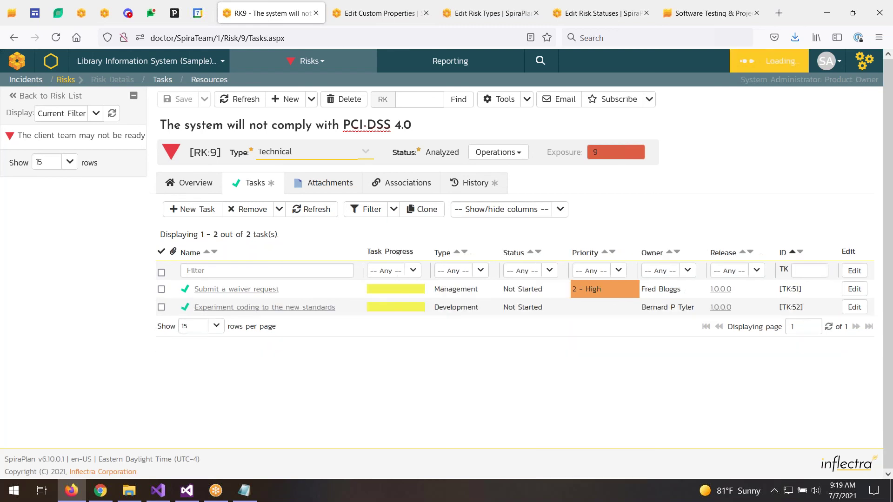
- Close the three browser pages for editing custom properties, risk types and risk statuses
{"action": "mouse_move", "coordinate": [396, 294]}
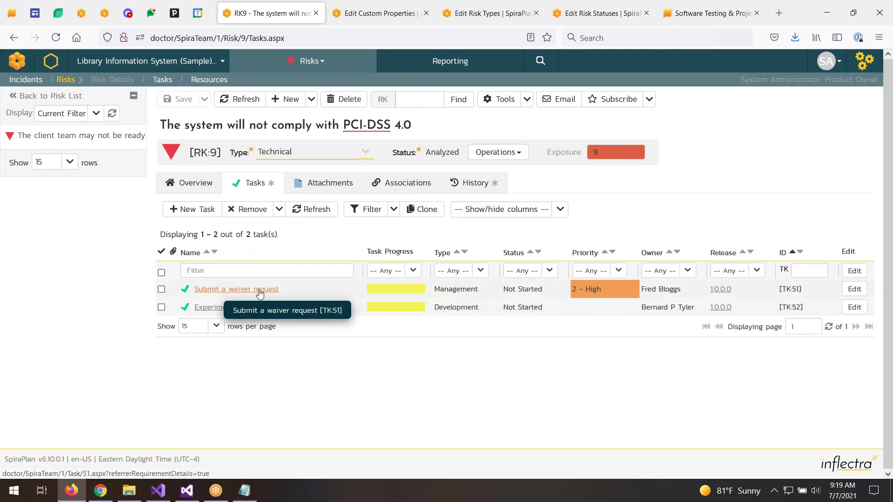
{"action": "left_click", "coordinate": [425, 14]}
{"action": "left_click", "coordinate": [425, 14]}
{"action": "left_click", "coordinate": [425, 14]}
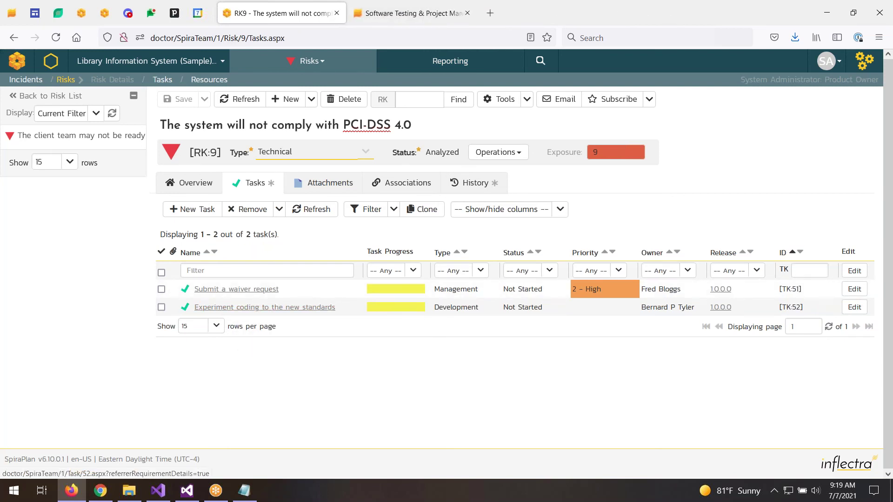
- Open both of the risk's tasks in separate browser tabs and display the "Submit a waiver request" task
{"action": "middle_click", "coordinate": [267, 290]}
{"action": "middle_click", "coordinate": [261, 308]}
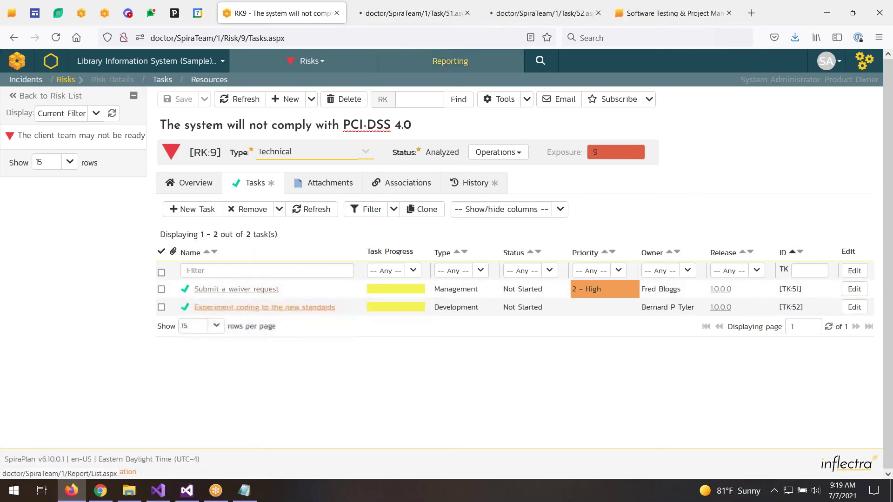
{"action": "left_click", "coordinate": [390, 13]}
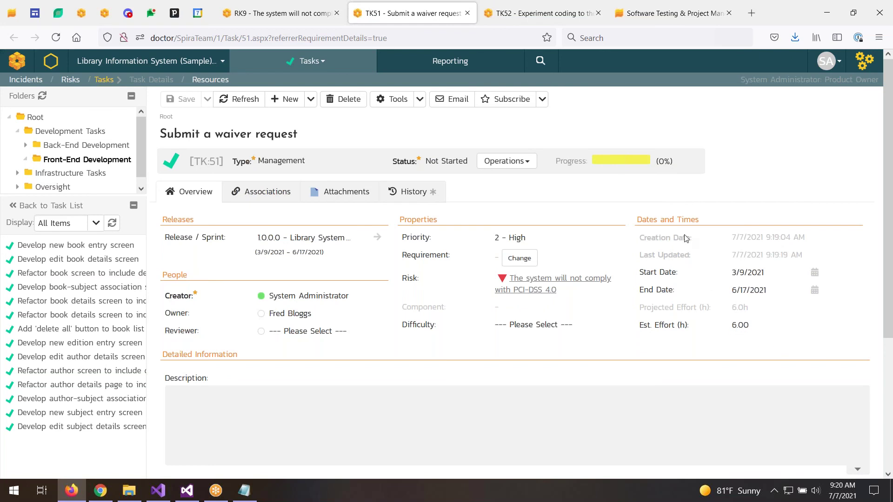
- Start the waiver request task and write the comment "Submitted the request, waiting to hear back."
{"action": "left_click", "coordinate": [531, 164]}
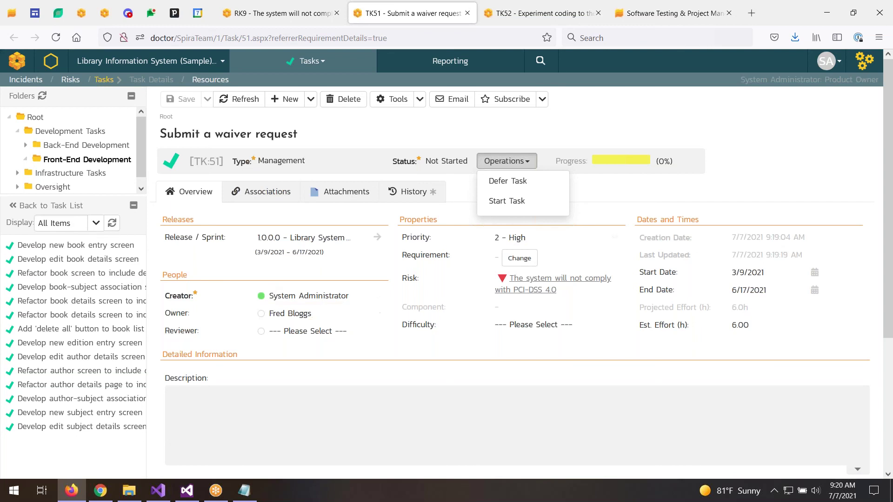
{"action": "left_click", "coordinate": [528, 205]}
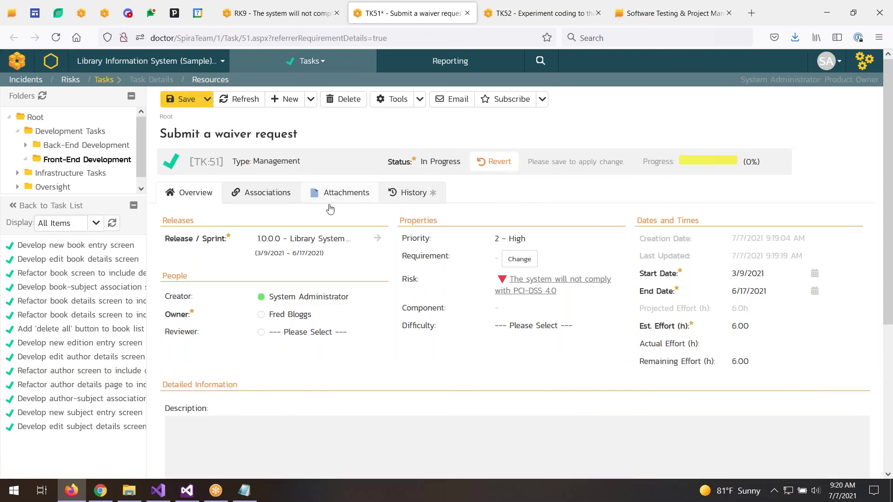
{"action": "scroll", "coordinate": [378, 249], "scroll_direction": "down", "scroll_amount": 5}
{"action": "scroll", "coordinate": [340, 285], "scroll_direction": "up", "scroll_amount": 1}
{"action": "scroll", "coordinate": [340, 285], "scroll_direction": "up", "scroll_amount": 3}
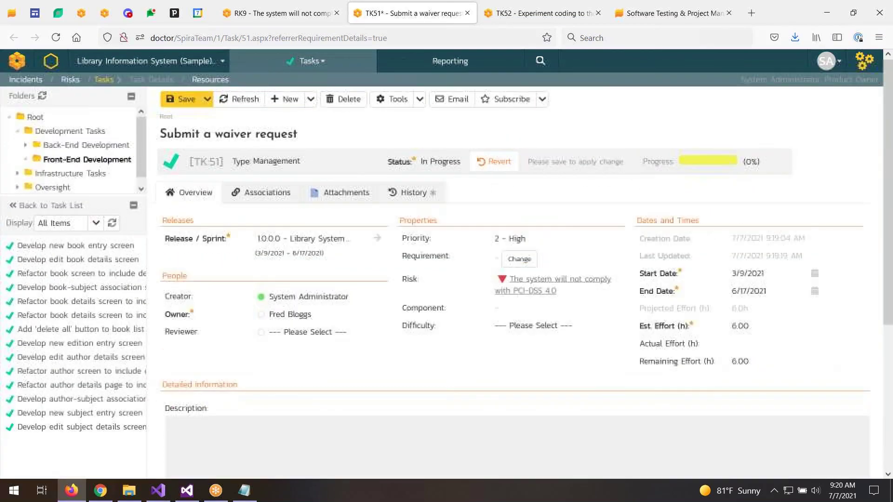
{"action": "scroll", "coordinate": [299, 287], "scroll_direction": "down", "scroll_amount": 5}
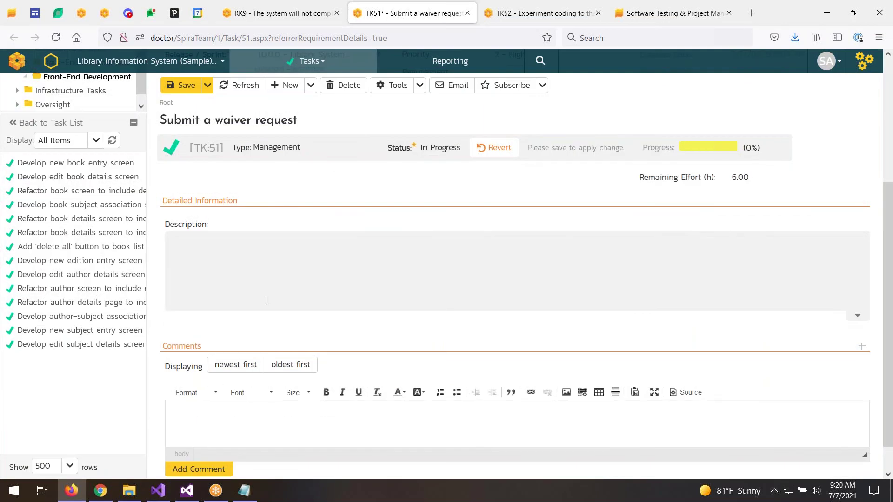
{"action": "left_click", "coordinate": [257, 424]}
{"action": "type", "text": "Submitted the request, waiting to hear back."}
{"action": "scroll", "coordinate": [615, 316], "scroll_direction": "up", "scroll_amount": 5}
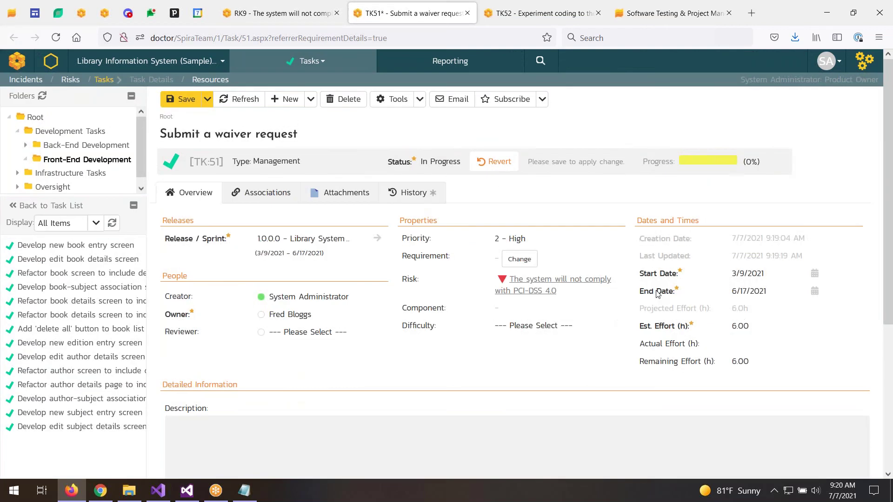
- Set the waiver task's actual effort to 2 hours and remaining effort to 3 hours, and save the task
{"action": "left_click", "coordinate": [738, 345]}
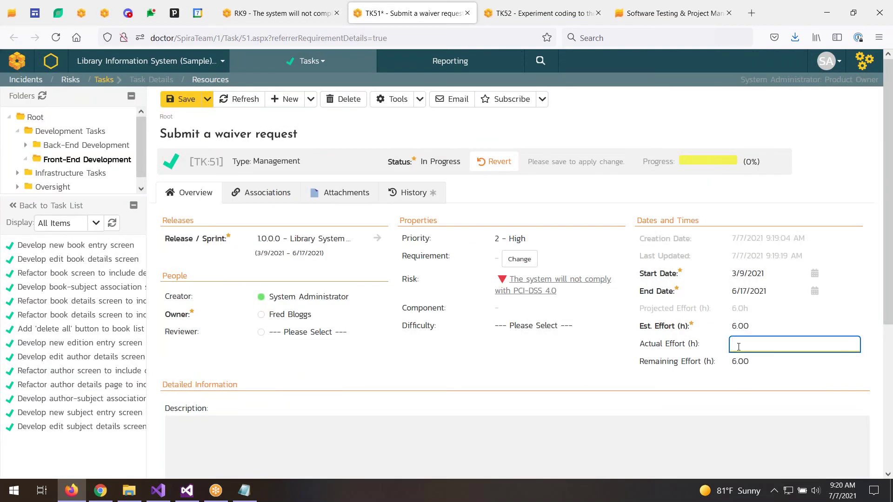
{"action": "type", "text": "2"}
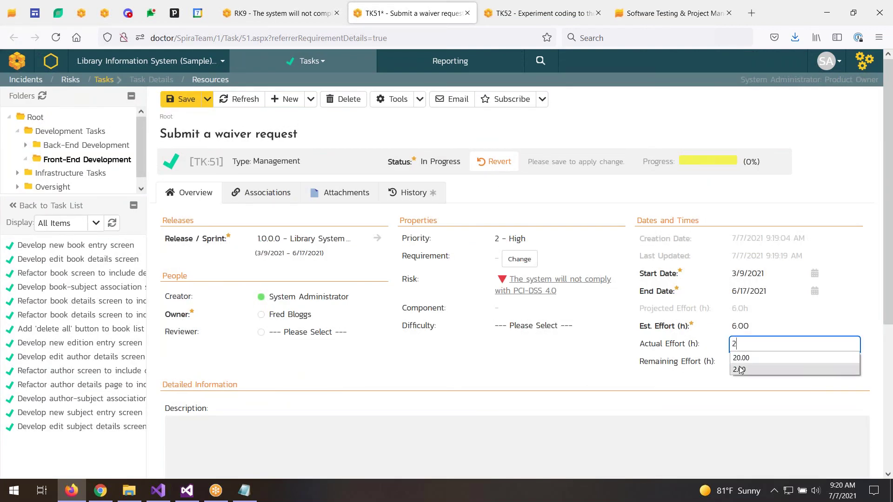
{"action": "left_click", "coordinate": [773, 349]}
{"action": "key", "text": "Tab"}
{"action": "type", "text": "4"}
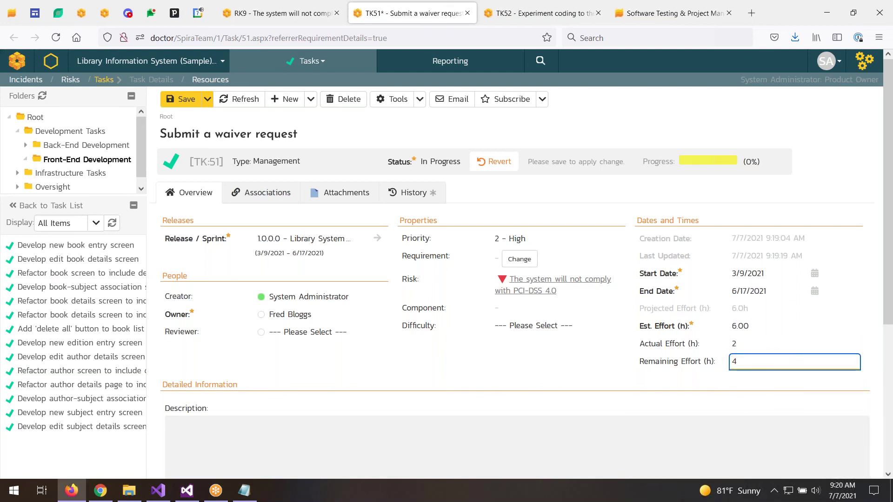
{"action": "key", "text": "BackSpace"}
{"action": "type", "text": "3"}
{"action": "left_click", "coordinate": [184, 99]}
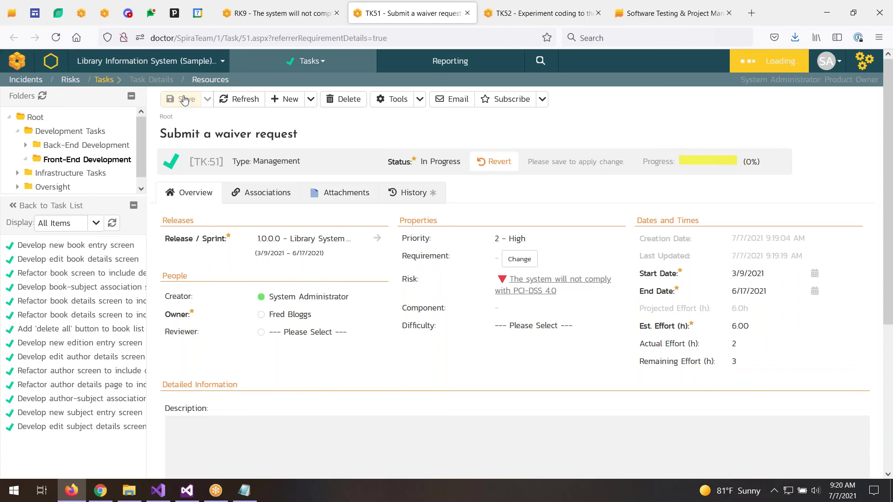
{"action": "mouse_move", "coordinate": [631, 159]}
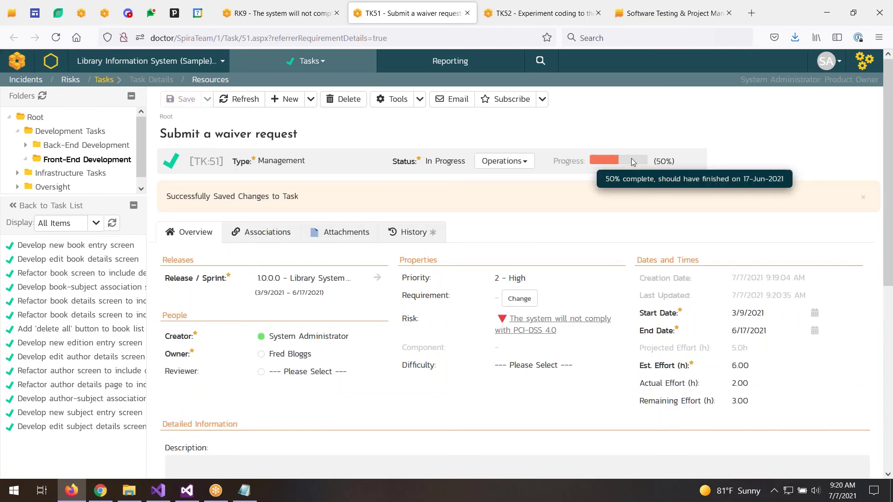
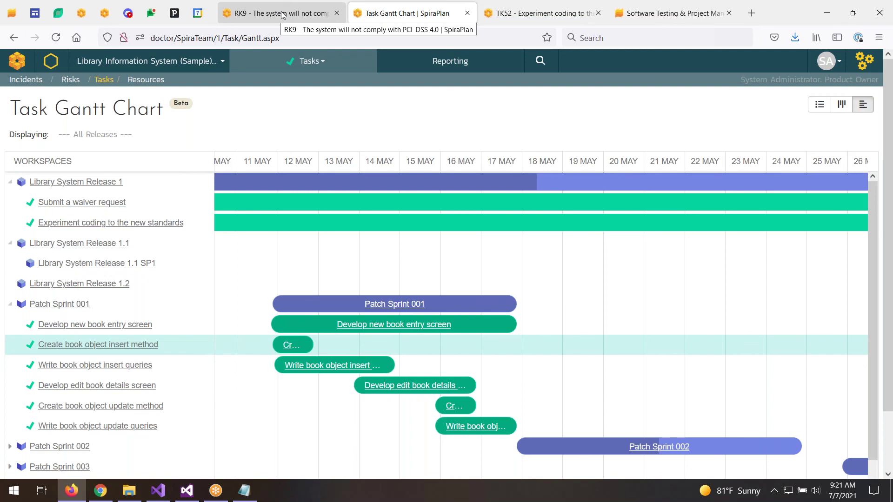
- Go to the Reports Center and open the configuration of the Risk Detailed report
{"action": "left_click", "coordinate": [830, 63]}
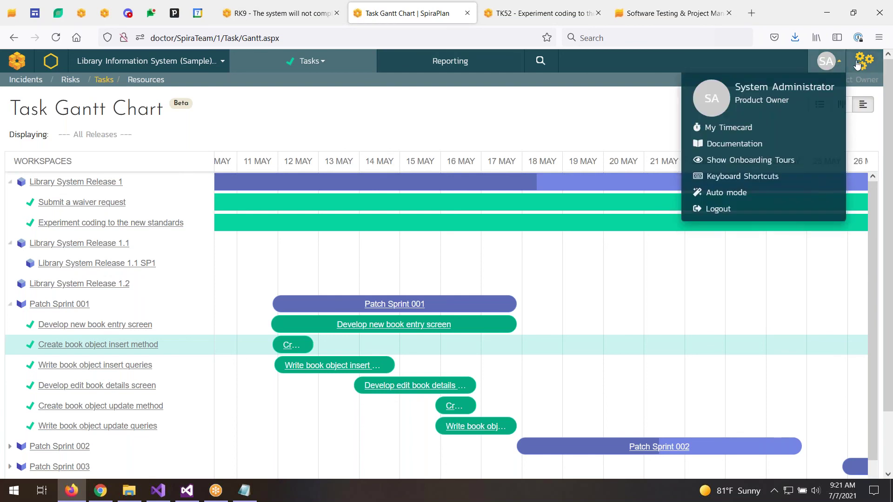
{"action": "left_click", "coordinate": [447, 62]}
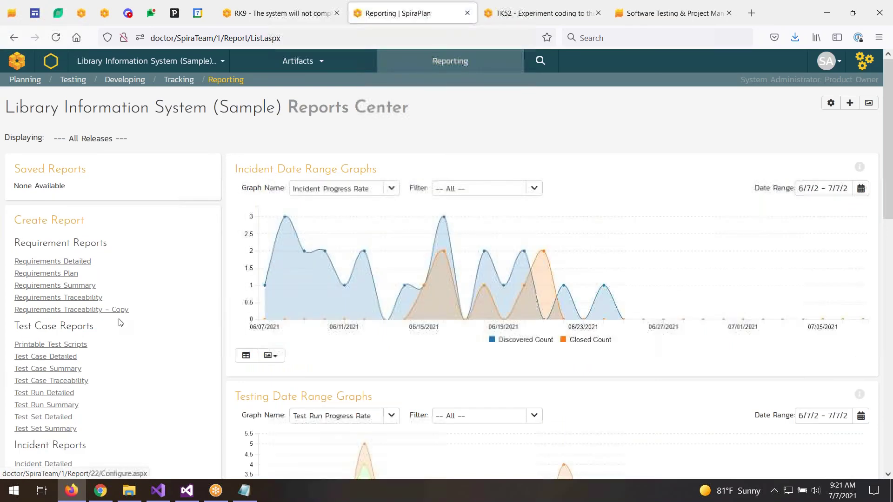
{"action": "scroll", "coordinate": [120, 323], "scroll_direction": "down", "scroll_amount": 6}
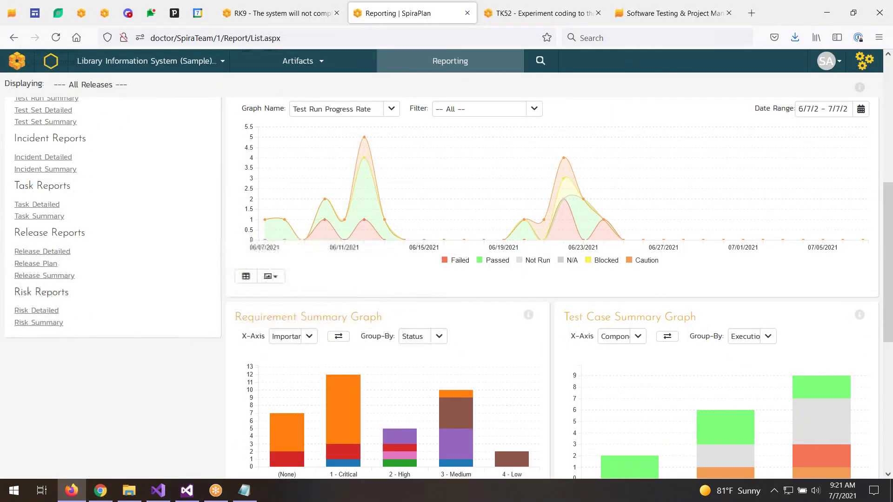
{"action": "left_click", "coordinate": [37, 311]}
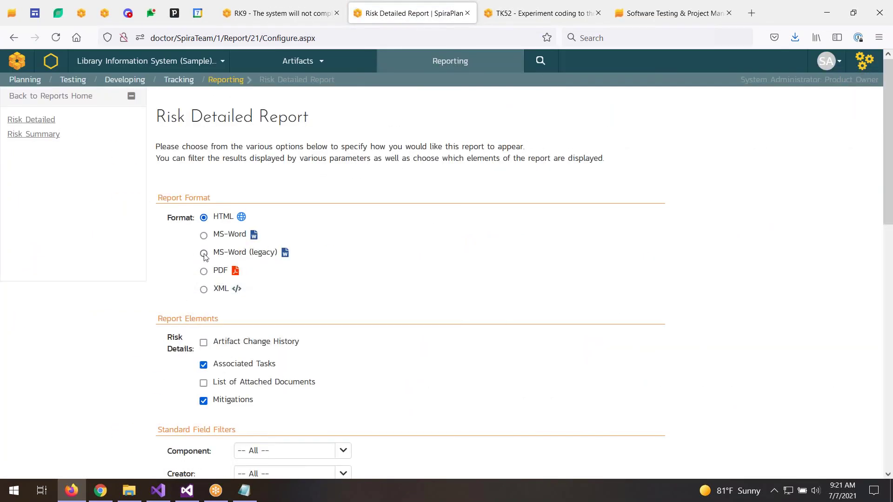
- Generate the Risk Detailed report in PDF format with associated tasks and mitigations, and open it in Adobe Acrobat
{"action": "left_click", "coordinate": [205, 273]}
{"action": "scroll", "coordinate": [205, 272], "scroll_direction": "down", "scroll_amount": 3}
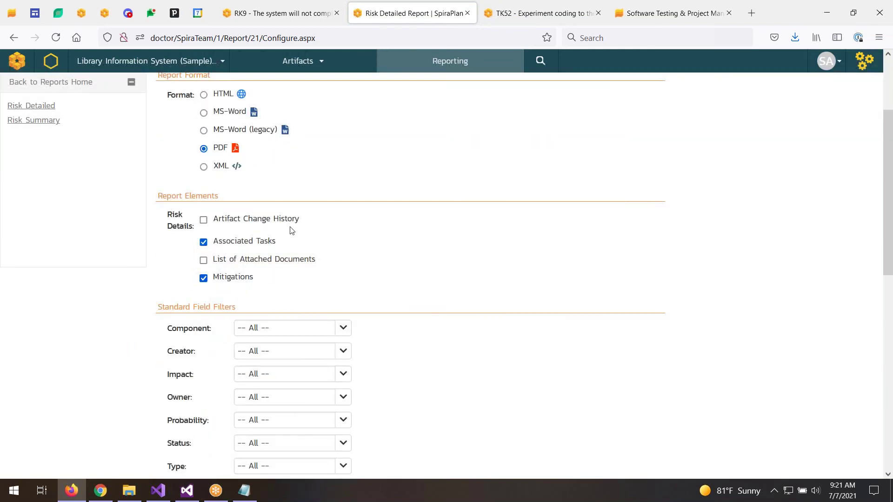
{"action": "scroll", "coordinate": [289, 231], "scroll_direction": "down", "scroll_amount": 10}
{"action": "left_click", "coordinate": [204, 427]}
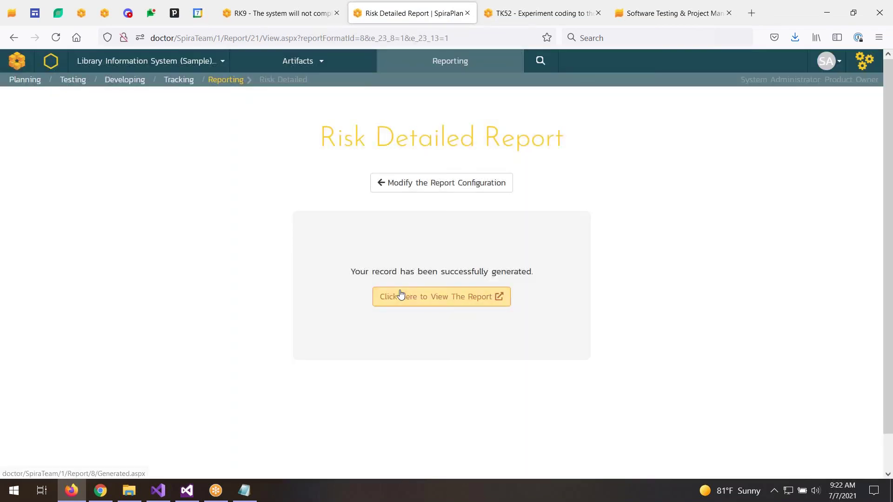
{"action": "left_click", "coordinate": [398, 293]}
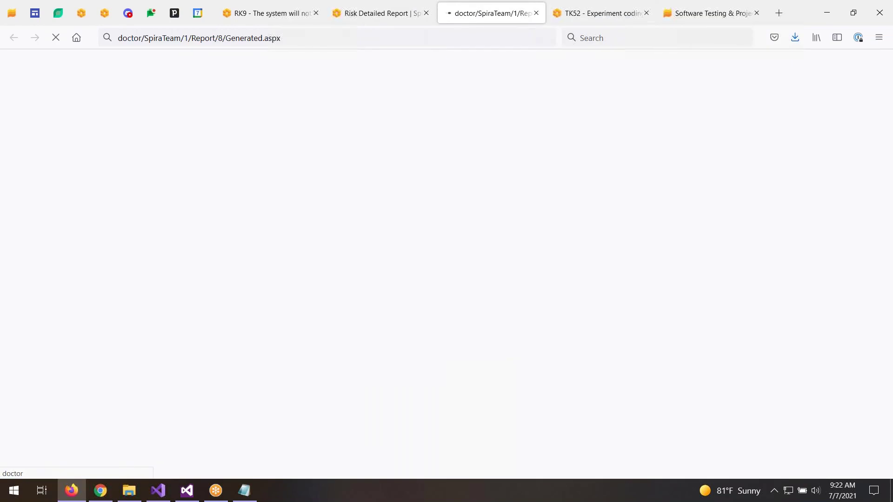
{"action": "left_click", "coordinate": [228, 283]}
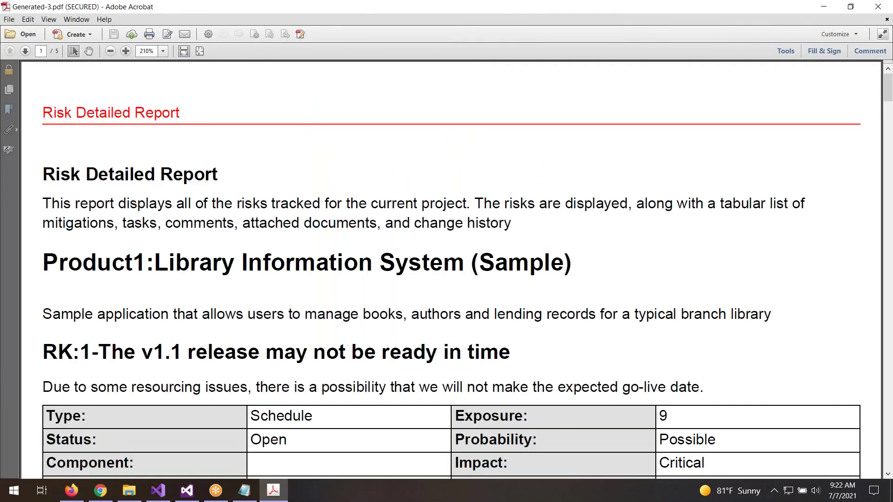
- Read through the PDF report's risk entries with their comments, mitigations and task tables at 150% zoom
{"action": "left_click", "coordinate": [110, 51]}
{"action": "left_click", "coordinate": [109, 51]}
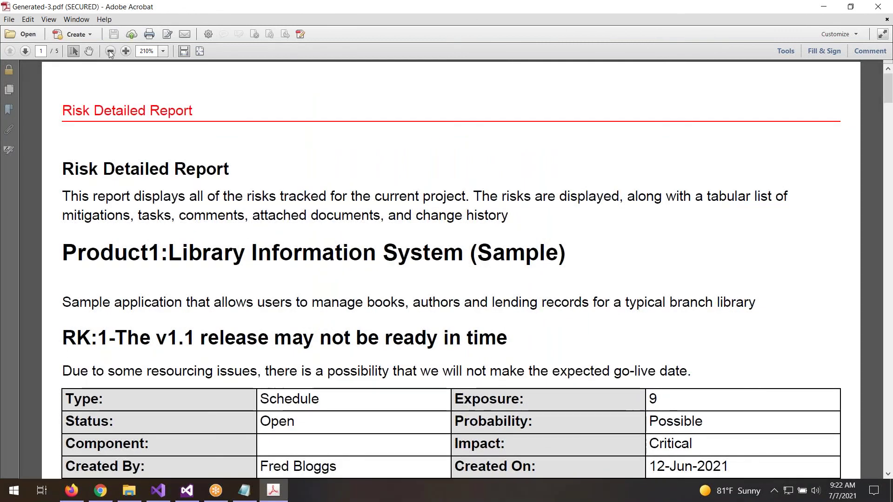
{"action": "left_click", "coordinate": [110, 52]}
{"action": "left_click", "coordinate": [126, 51]}
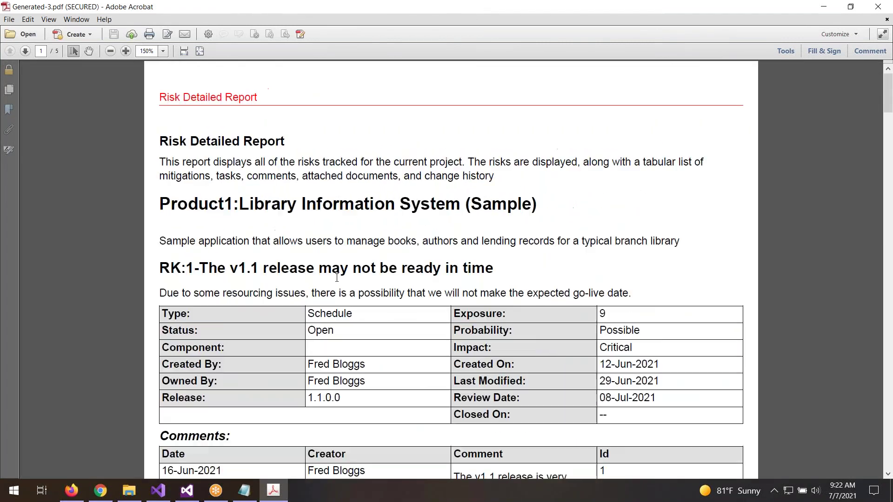
{"action": "scroll", "coordinate": [452, 270], "scroll_direction": "down", "scroll_amount": 10}
{"action": "scroll", "coordinate": [888, 139], "scroll_direction": "down", "scroll_amount": 3}
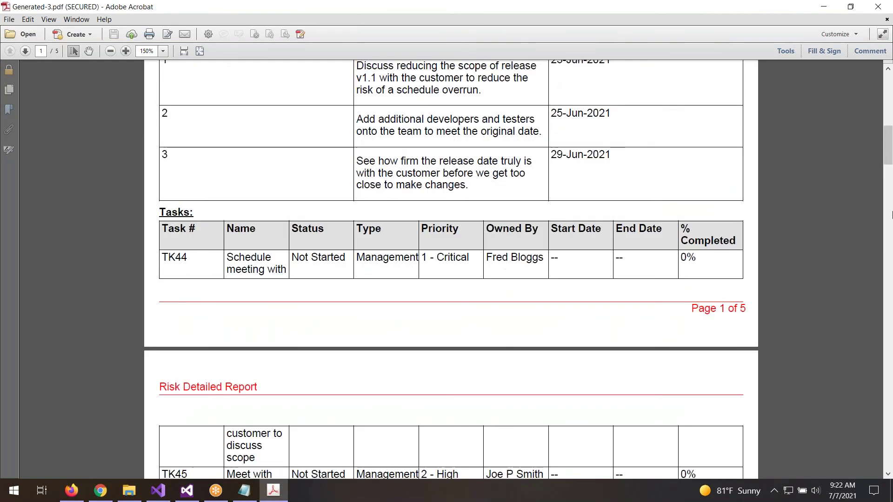
{"action": "left_click_drag", "start_coordinate": [887, 149], "coordinate": [889, 204]}
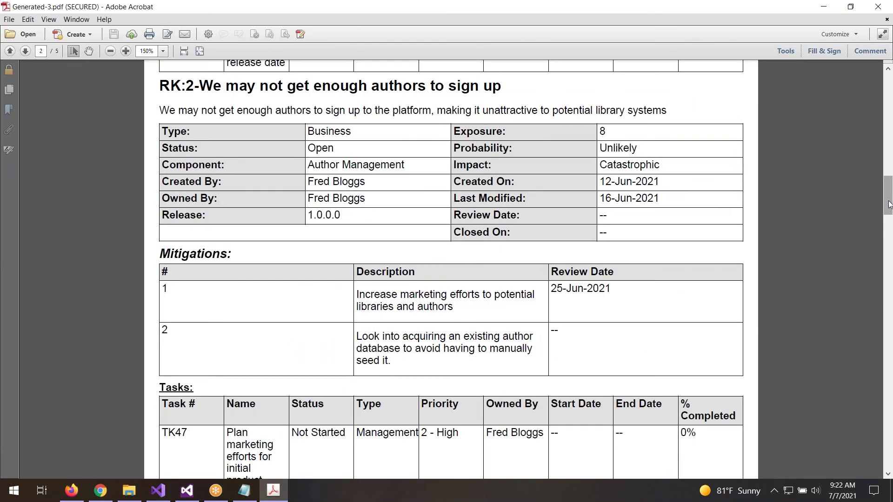